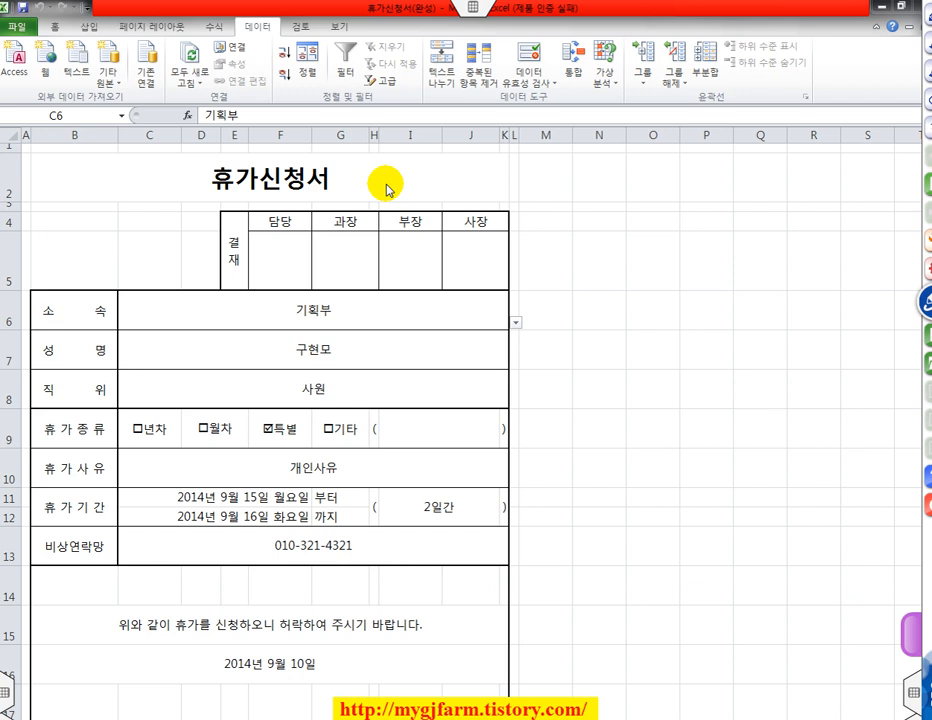
Choose 개발부 as the department (소속) in cell C6 from its list.
{"action": "left_click", "coordinate": [280, 312]}
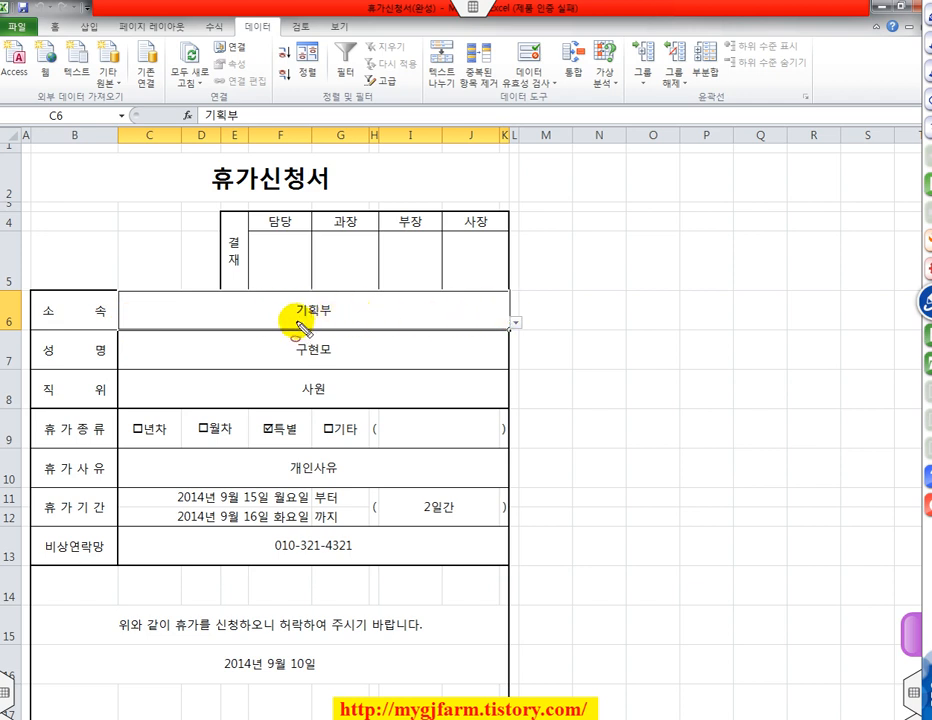
{"action": "left_click_drag", "start_coordinate": [146, 293], "coordinate": [516, 331]}
{"action": "mouse_move", "coordinate": [579, 255]}
{"action": "left_mouse_down"}
{"action": "mouse_move", "coordinate": [514, 320]}
{"action": "mouse_move", "coordinate": [300, 28]}
{"action": "mouse_move", "coordinate": [250, 30]}
{"action": "mouse_move", "coordinate": [330, 52]}
{"action": "mouse_move", "coordinate": [522, 70]}
{"action": "mouse_move", "coordinate": [552, 92]}
{"action": "left_mouse_up"}
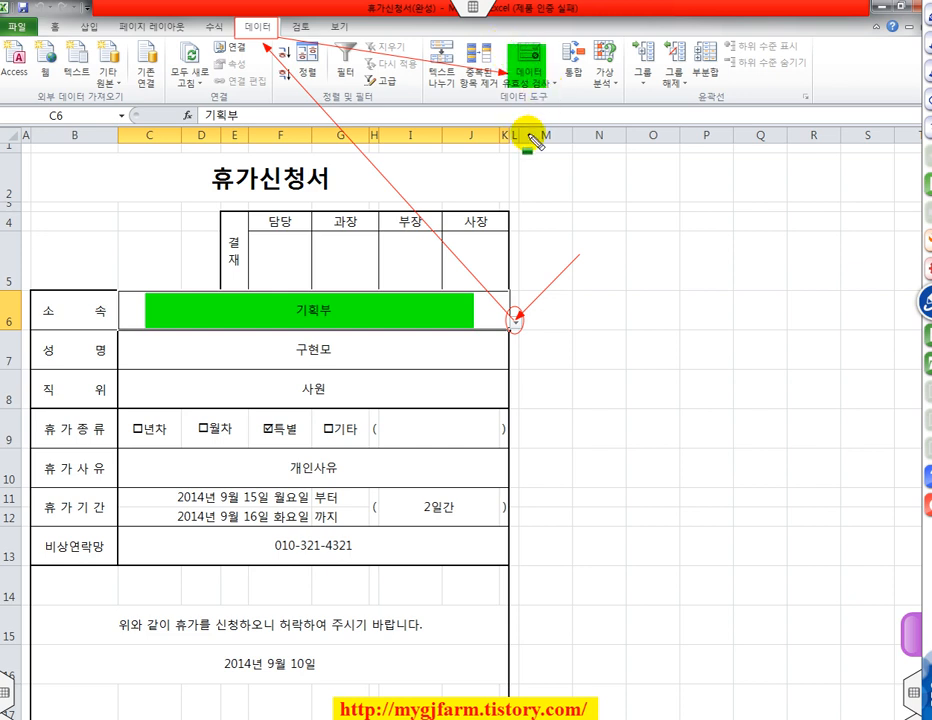
{"action": "key", "text": "Escape"}
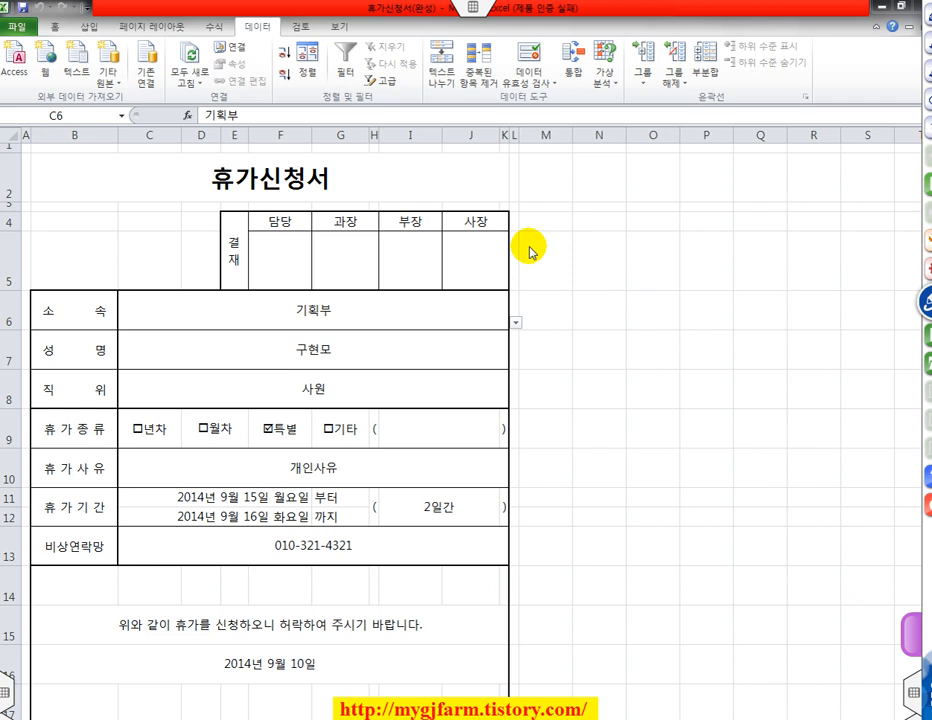
{"action": "left_click", "coordinate": [516, 324]}
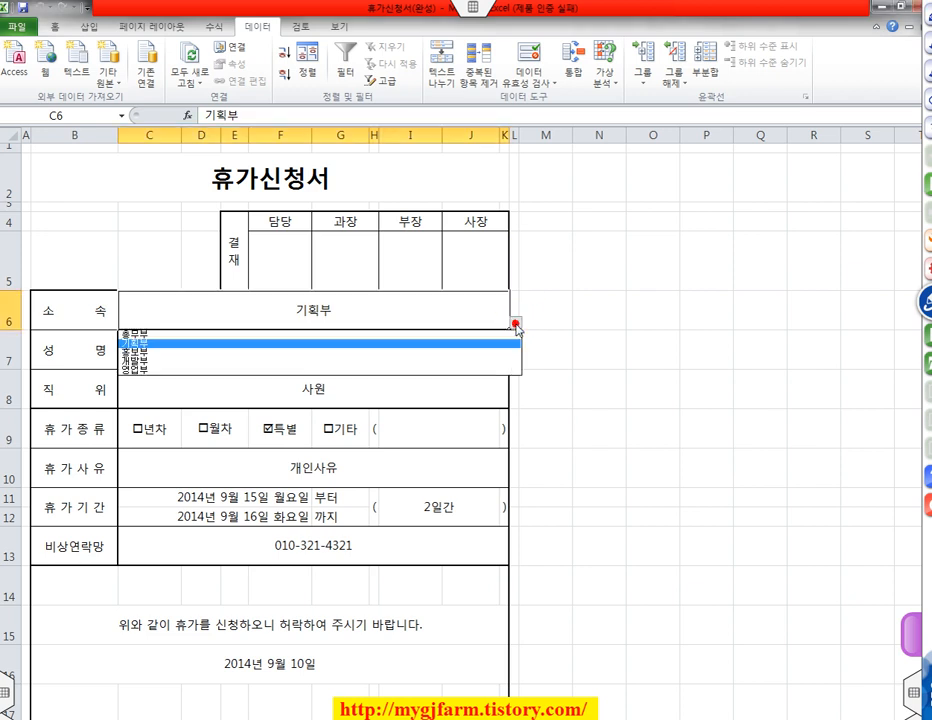
{"action": "left_click", "coordinate": [182, 358]}
Review the data validation settings of department cell C6, including the allowed type and list source, and check its resulting list of choices.
{"action": "left_click", "coordinate": [528, 83]}
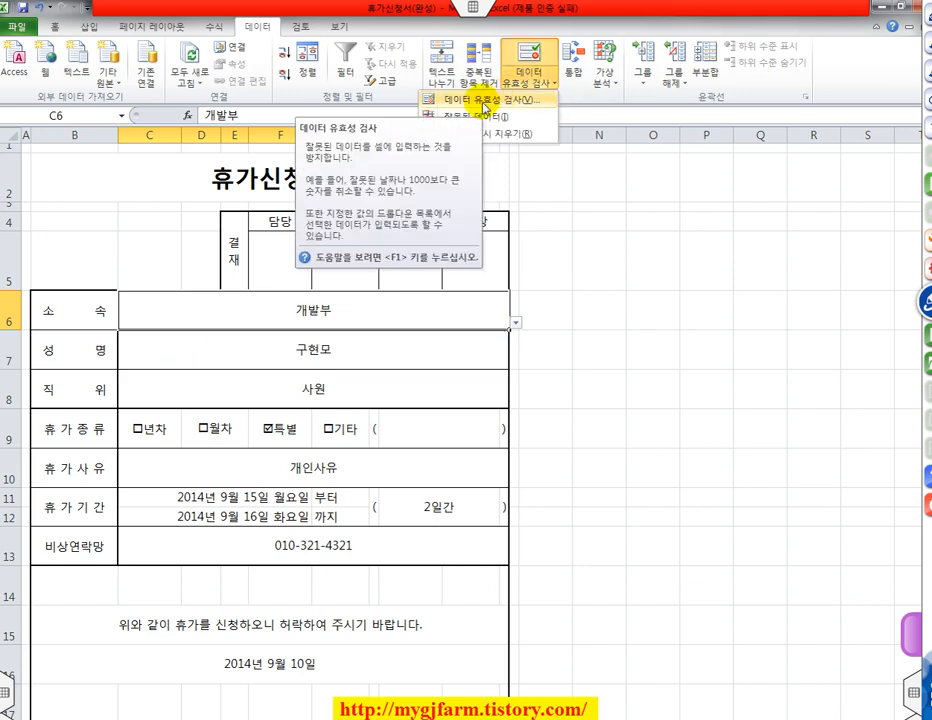
{"action": "left_click", "coordinate": [484, 104]}
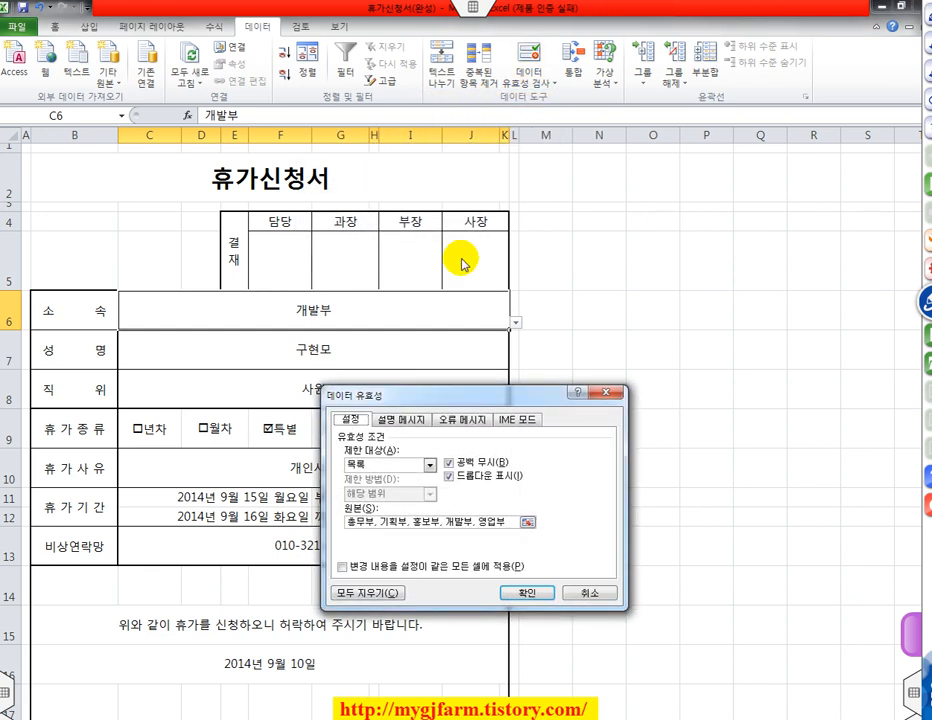
{"action": "left_click_drag", "start_coordinate": [462, 391], "coordinate": [661, 354]}
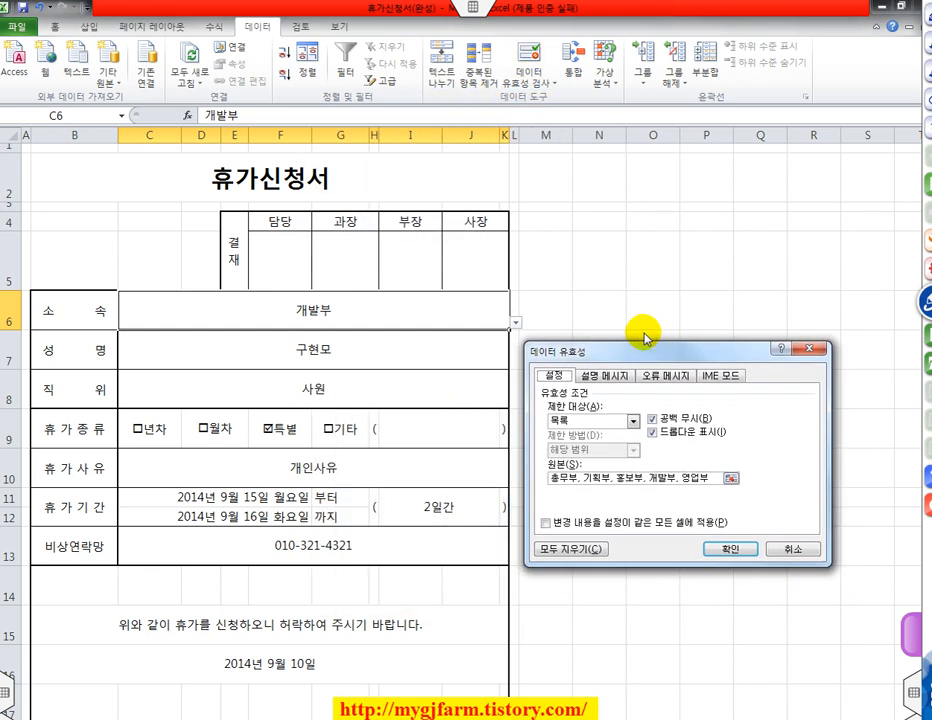
{"action": "mouse_move", "coordinate": [128, 306]}
{"action": "left_mouse_down"}
{"action": "mouse_move", "coordinate": [262, 322]}
{"action": "mouse_move", "coordinate": [520, 316]}
{"action": "mouse_move", "coordinate": [495, 328]}
{"action": "mouse_move", "coordinate": [530, 349]}
{"action": "left_mouse_up"}
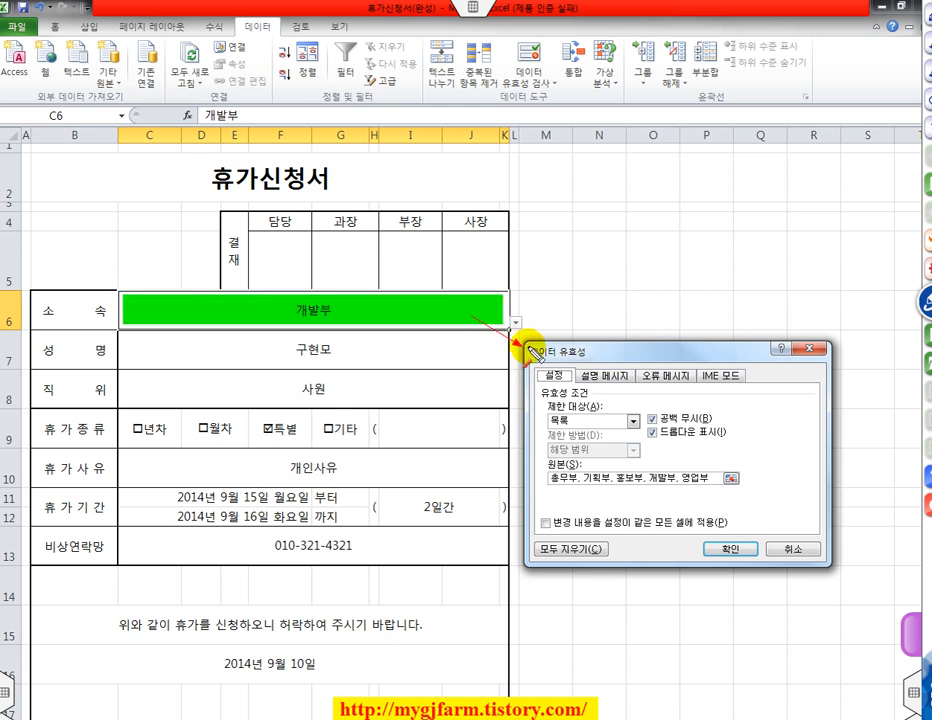
{"action": "mouse_move", "coordinate": [531, 345]}
{"action": "left_mouse_down"}
{"action": "mouse_move", "coordinate": [589, 363]}
{"action": "mouse_move", "coordinate": [550, 379]}
{"action": "mouse_move", "coordinate": [565, 383]}
{"action": "mouse_move", "coordinate": [551, 426]}
{"action": "mouse_move", "coordinate": [566, 414]}
{"action": "mouse_move", "coordinate": [562, 466]}
{"action": "mouse_move", "coordinate": [596, 485]}
{"action": "mouse_move", "coordinate": [742, 487]}
{"action": "left_mouse_up"}
{"action": "key", "text": "r"}
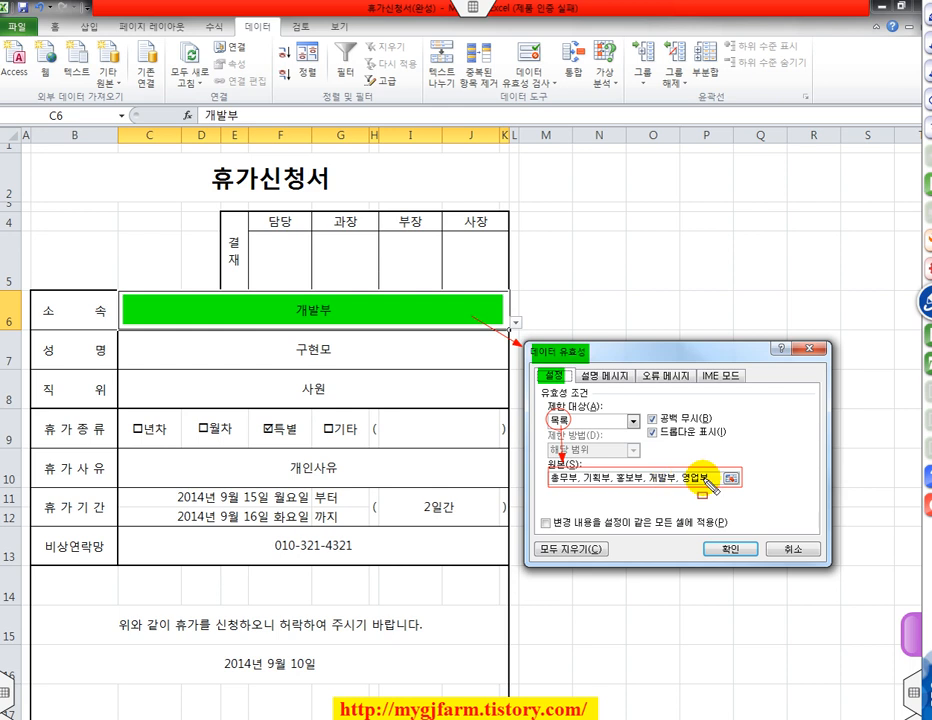
{"action": "left_click", "coordinate": [735, 548]}
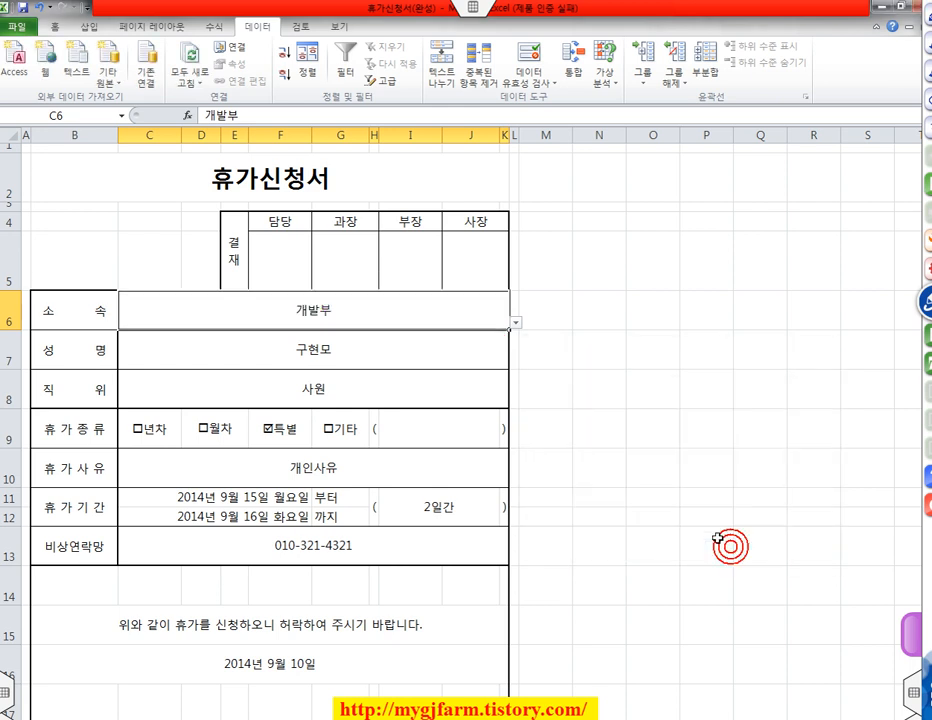
{"action": "left_click", "coordinate": [515, 324]}
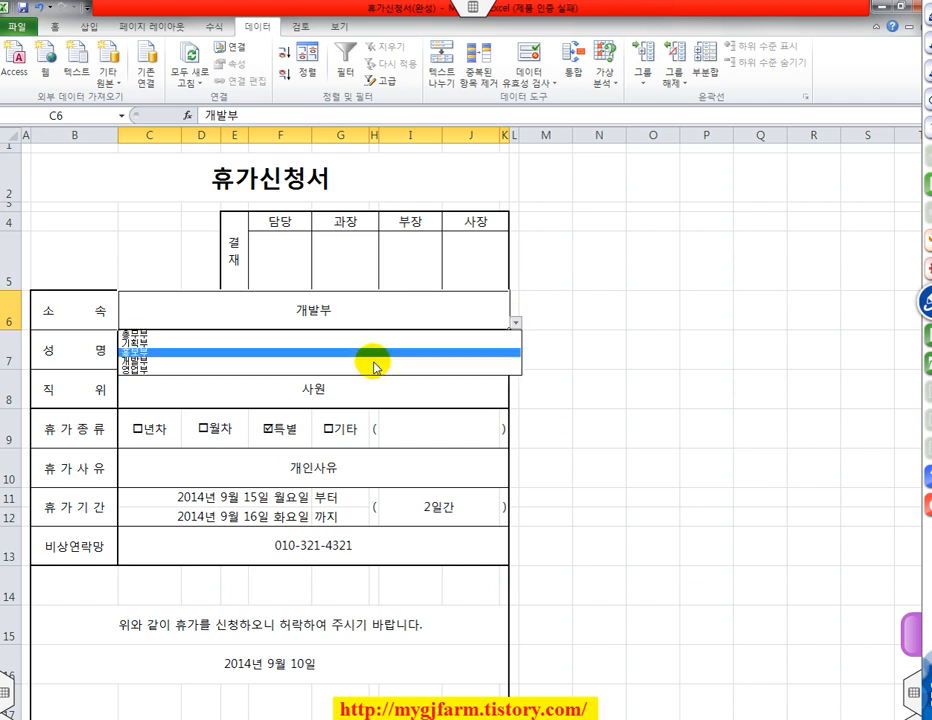
{"action": "left_click", "coordinate": [388, 314]}
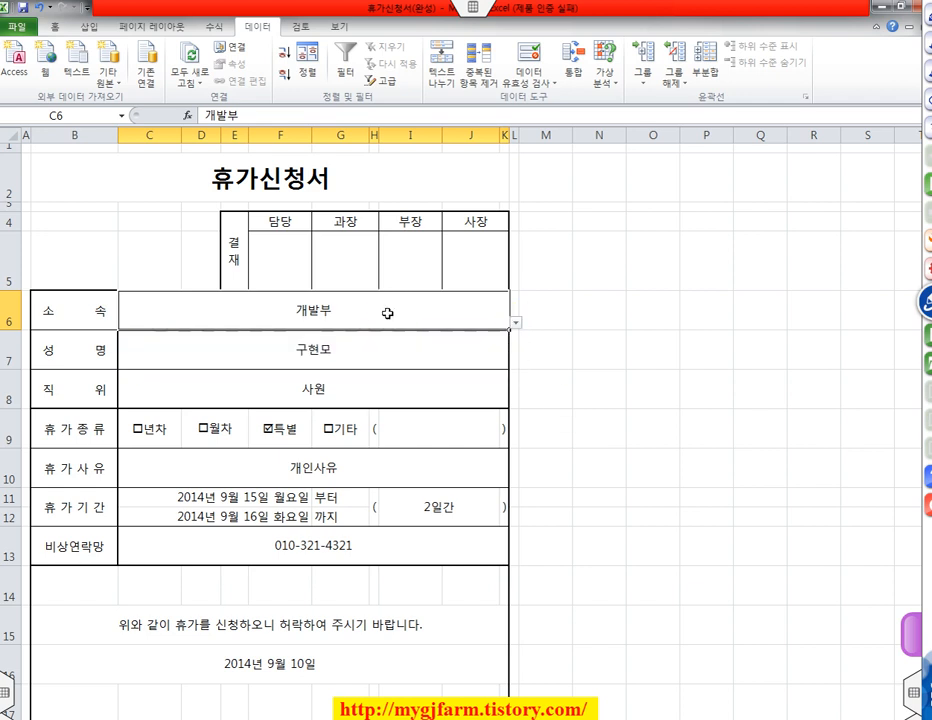
Check which employee names cell C7 (성명) offers for the selected department.
{"action": "left_click", "coordinate": [320, 348]}
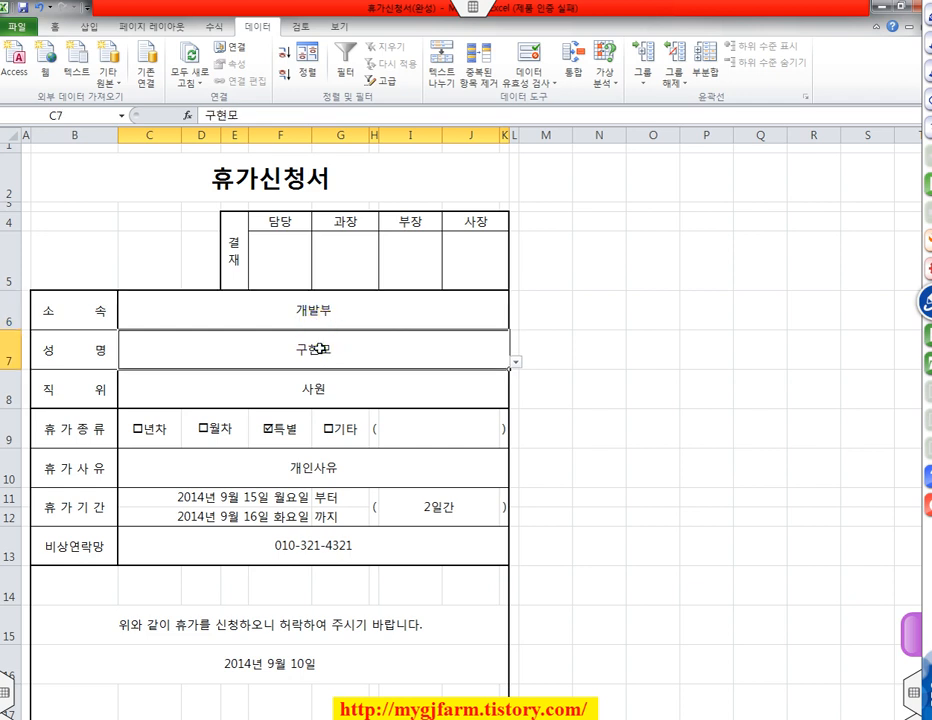
{"action": "left_click", "coordinate": [515, 362]}
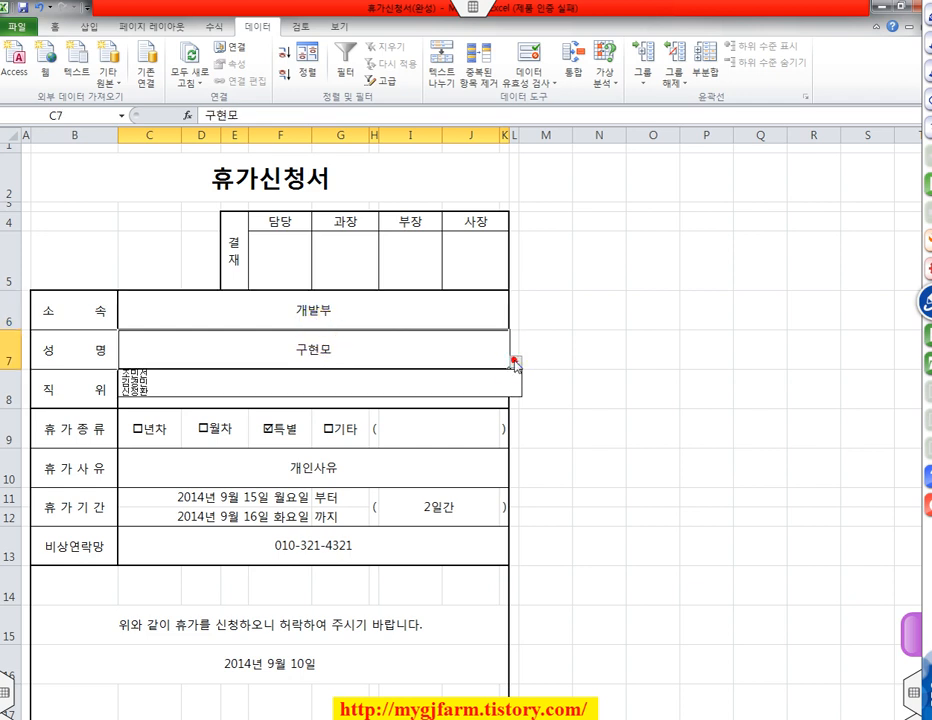
{"action": "left_click", "coordinate": [460, 352]}
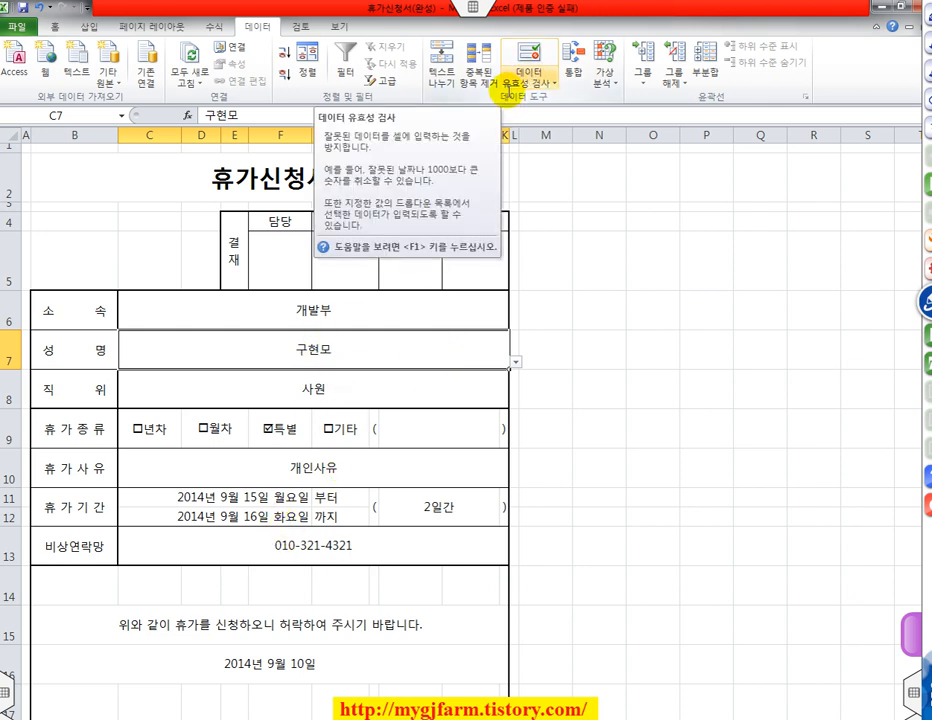
Review the list source formula in the data validation of name cell C7, leave it unmodified, and look at the name choices again.
{"action": "left_click", "coordinate": [268, 350]}
{"action": "left_click", "coordinate": [529, 58]}
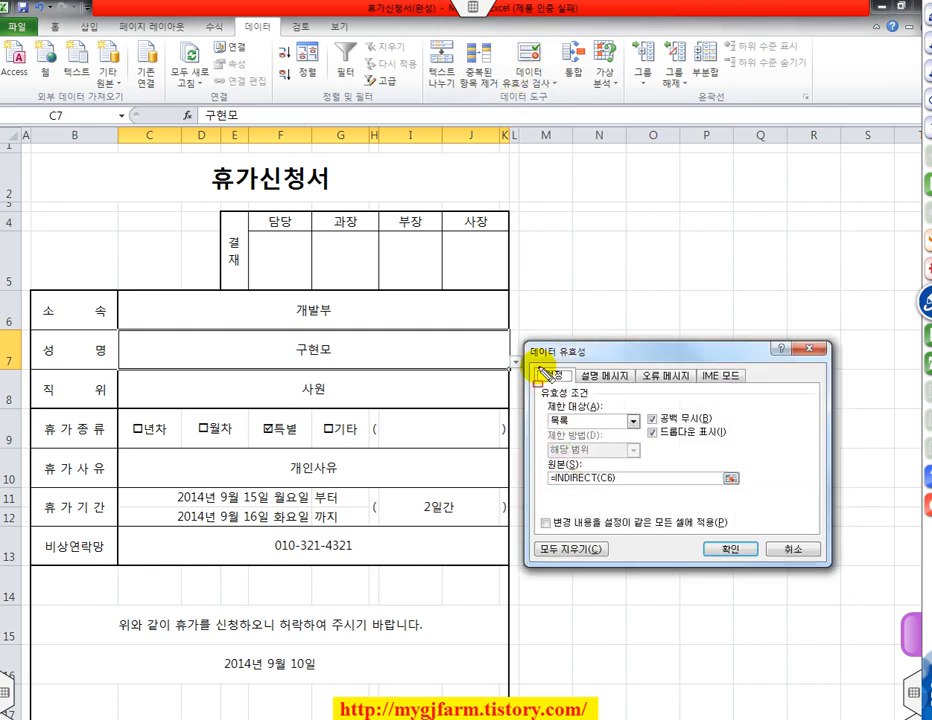
{"action": "mouse_move", "coordinate": [528, 345]}
{"action": "left_mouse_down"}
{"action": "mouse_move", "coordinate": [590, 358]}
{"action": "mouse_move", "coordinate": [569, 384]}
{"action": "mouse_move", "coordinate": [577, 422]}
{"action": "left_mouse_up"}
{"action": "left_click_drag", "start_coordinate": [546, 468], "coordinate": [749, 495]}
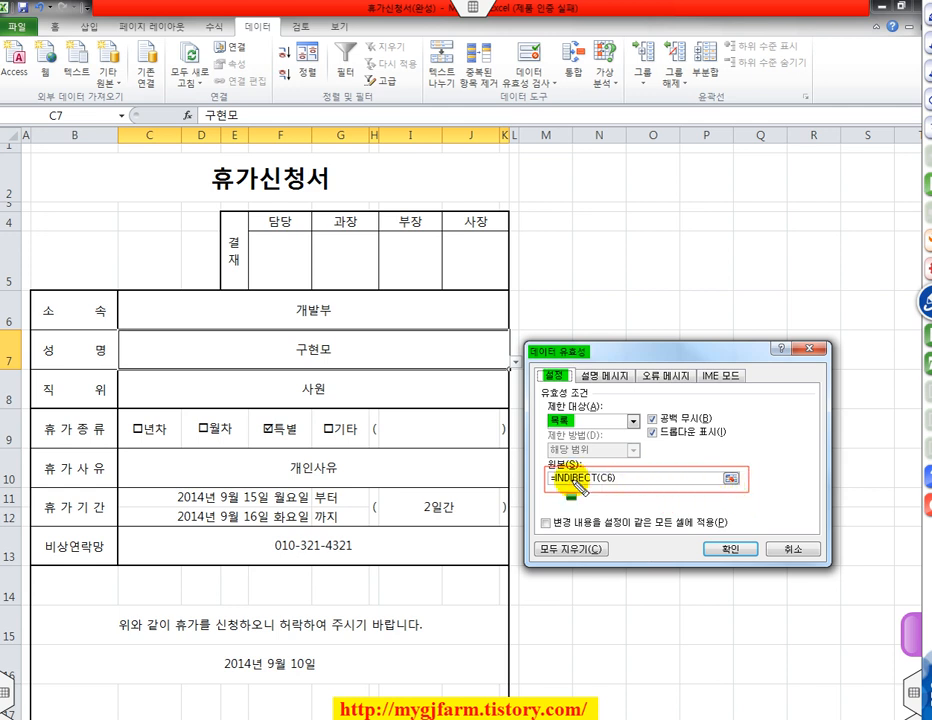
{"action": "mouse_move", "coordinate": [551, 478]}
{"action": "left_mouse_down"}
{"action": "mouse_move", "coordinate": [618, 472]}
{"action": "mouse_move", "coordinate": [616, 487]}
{"action": "mouse_move", "coordinate": [416, 393]}
{"action": "mouse_move", "coordinate": [310, 326]}
{"action": "mouse_move", "coordinate": [343, 322]}
{"action": "left_mouse_up"}
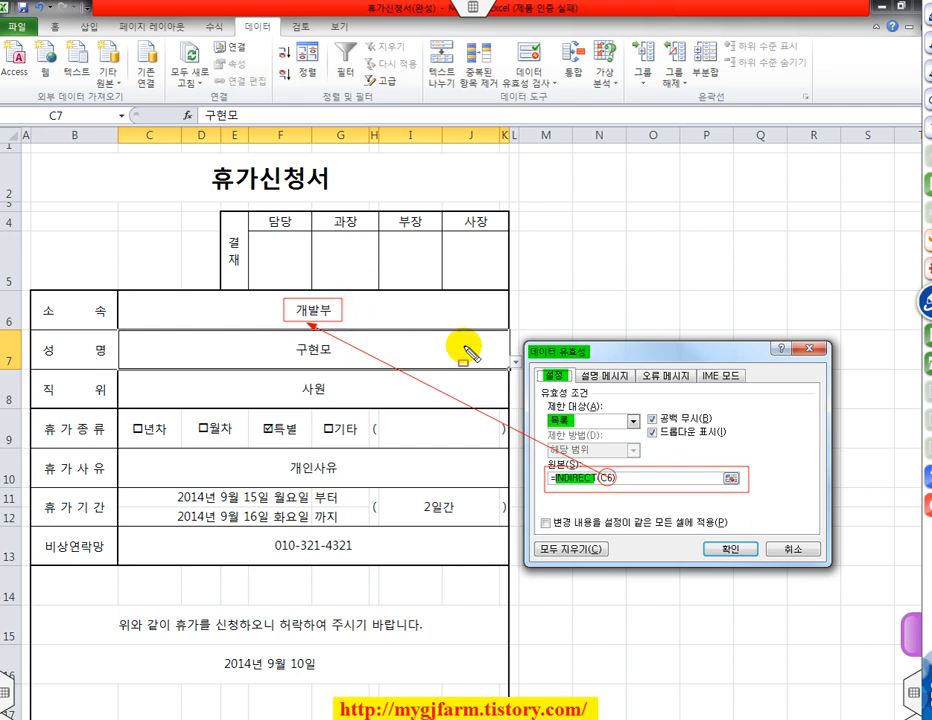
{"action": "key", "text": "Escape"}
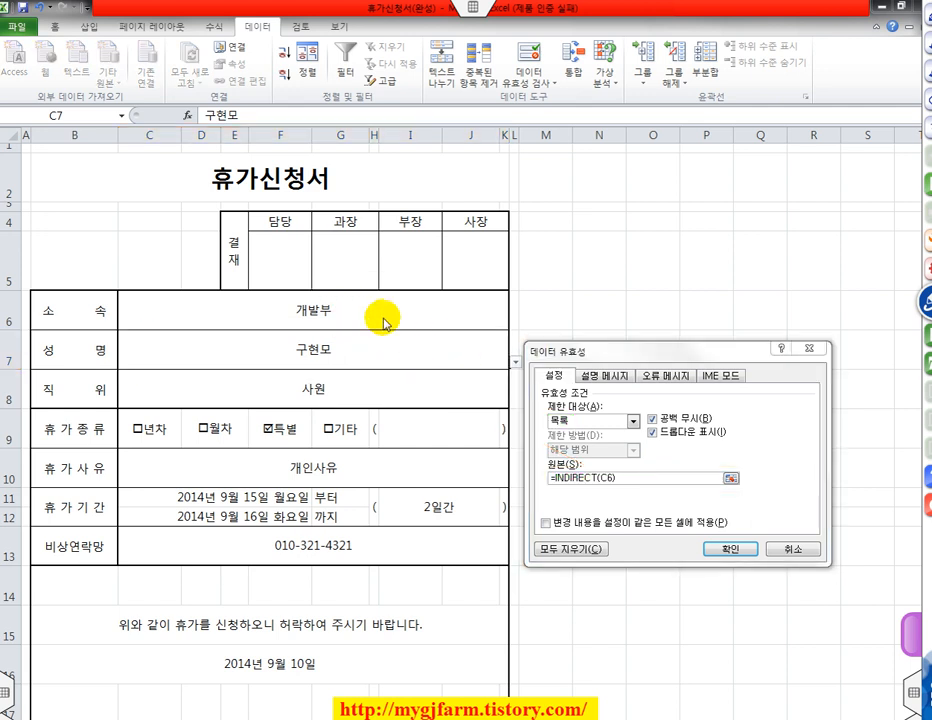
{"action": "left_click", "coordinate": [792, 550]}
{"action": "left_click", "coordinate": [514, 361]}
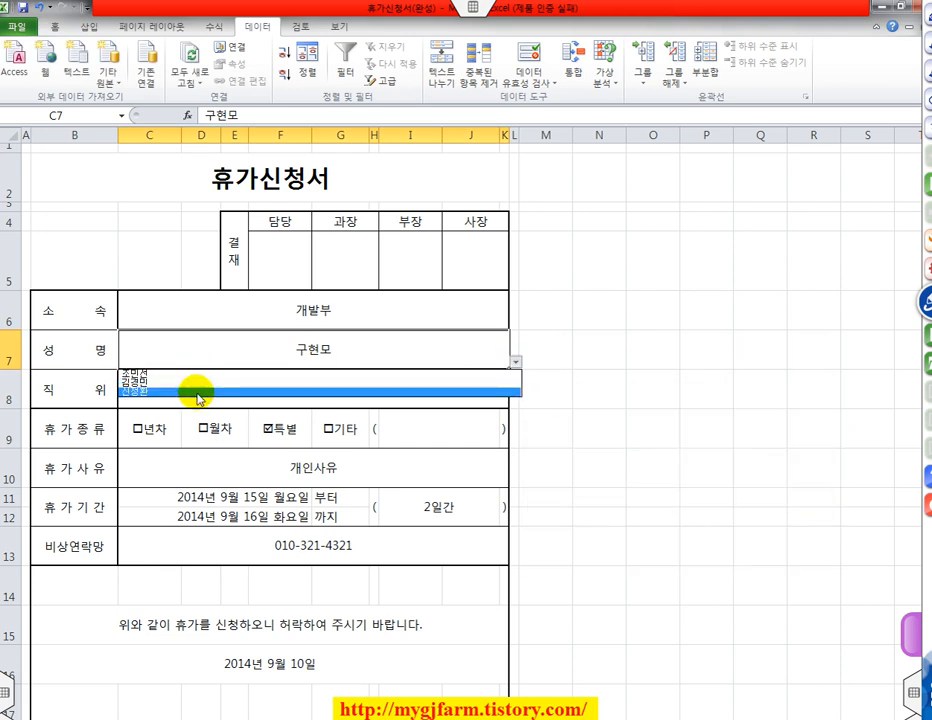
Set the department (소속) in cell C6 to 홍보부 from its list.
{"action": "left_click", "coordinate": [306, 314]}
{"action": "left_click", "coordinate": [308, 312]}
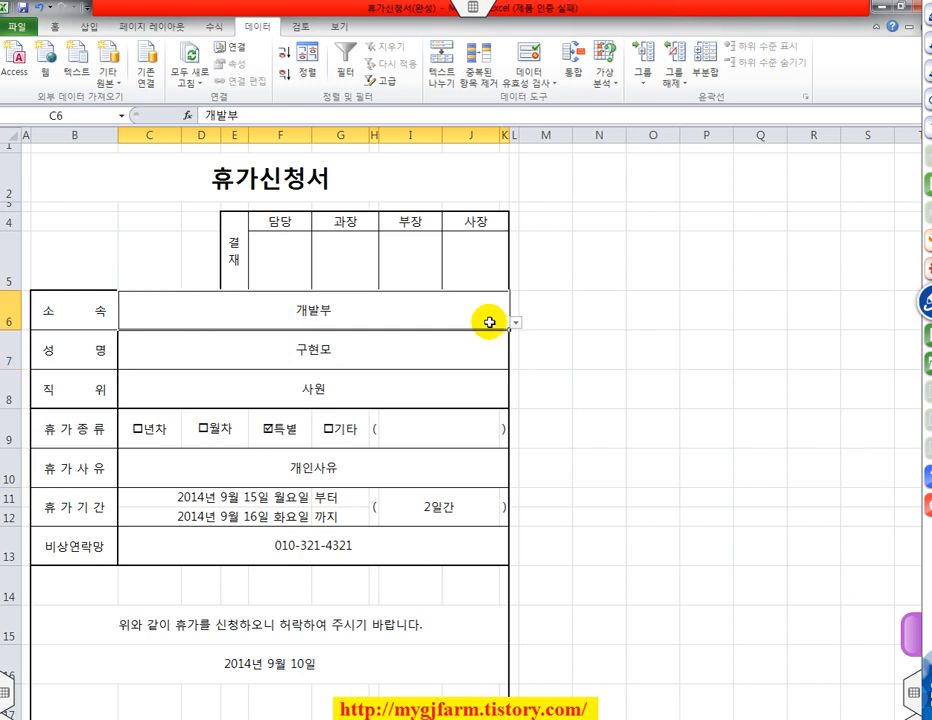
{"action": "left_click", "coordinate": [518, 326]}
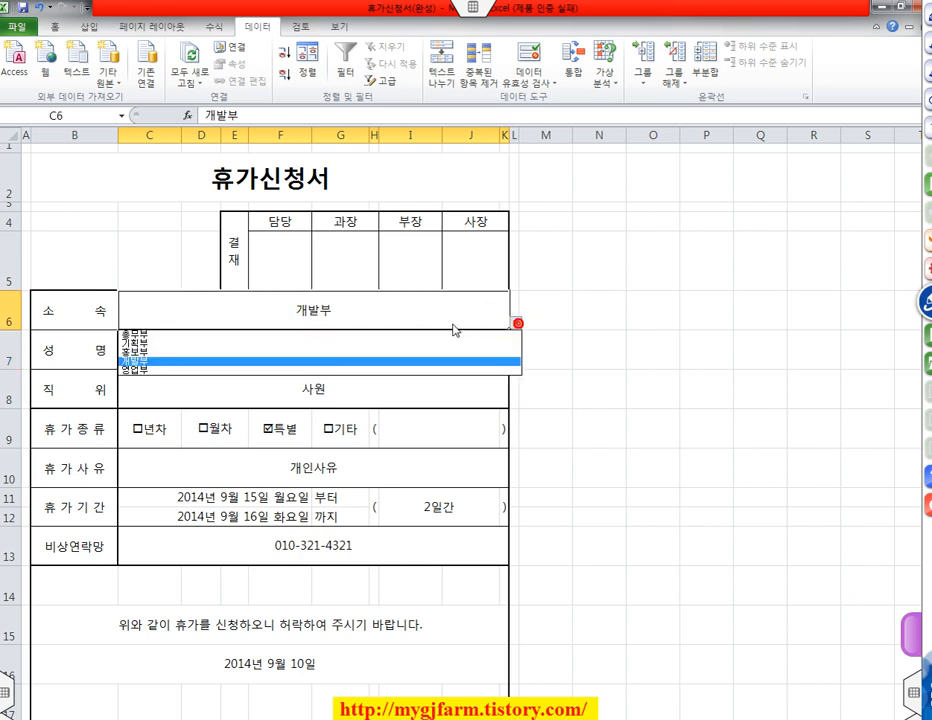
{"action": "left_click", "coordinate": [173, 352]}
Check the employee names that cell C7 offers for the 홍보부 department.
{"action": "left_click", "coordinate": [478, 361]}
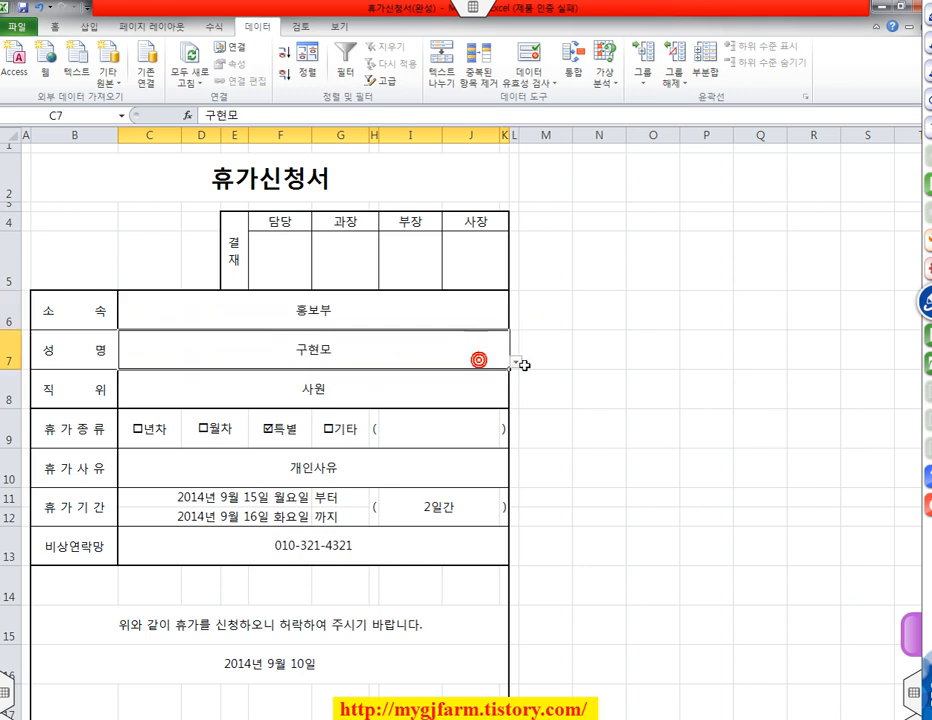
{"action": "left_click", "coordinate": [515, 364]}
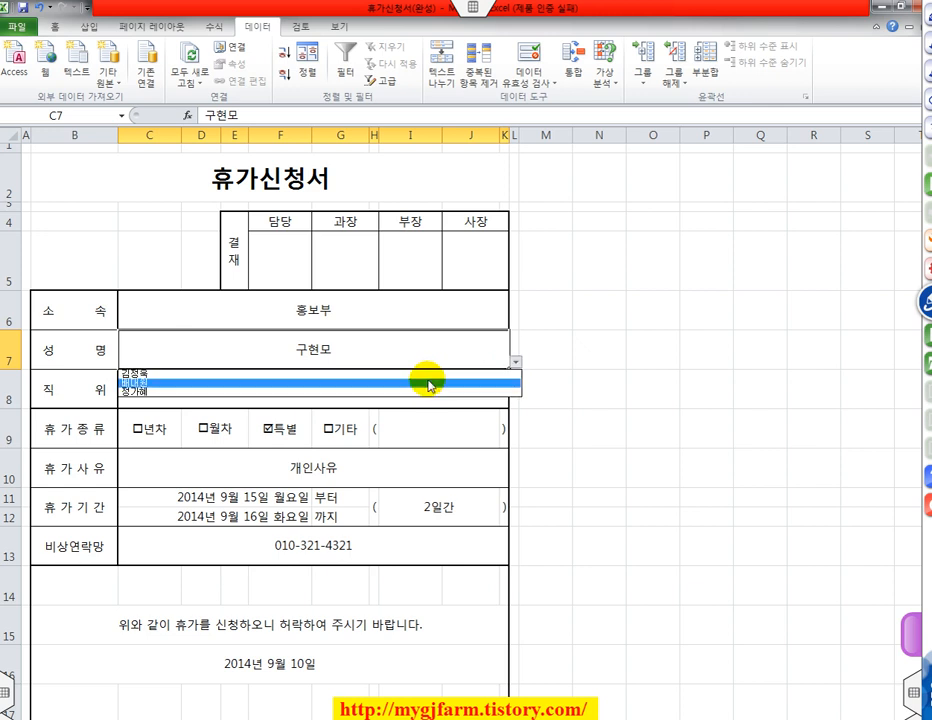
{"action": "left_click", "coordinate": [422, 338]}
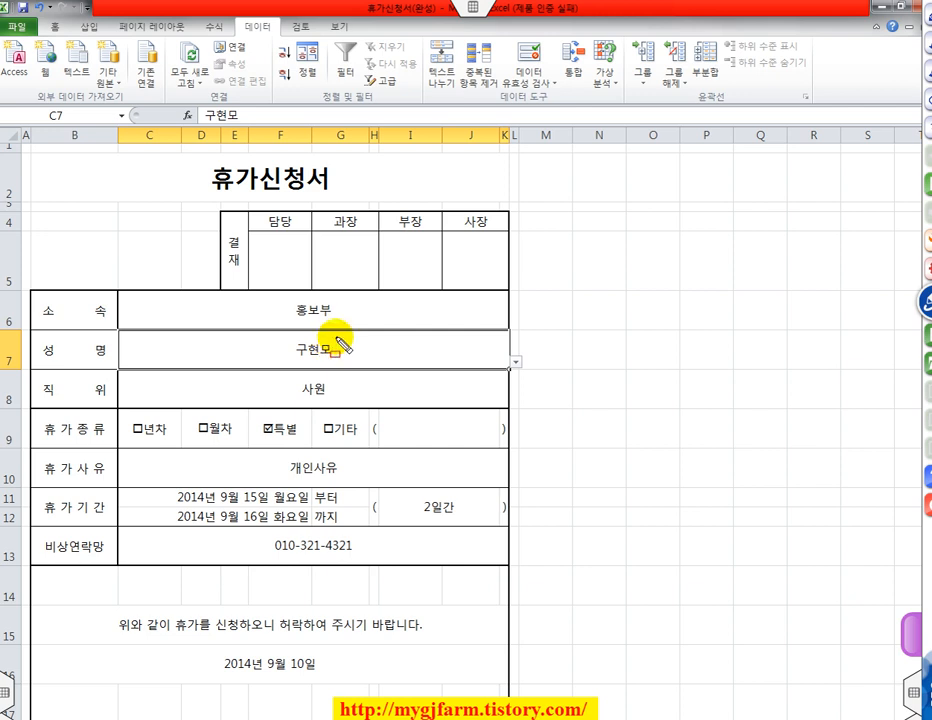
Go to the 사원명부 sheet and inspect the range name defined for the 총무부 employee names in C5:C7.
{"action": "mouse_move", "coordinate": [338, 338]}
{"action": "left_mouse_down"}
{"action": "mouse_move", "coordinate": [137, 648]}
{"action": "mouse_move", "coordinate": [145, 716]}
{"action": "left_mouse_up"}
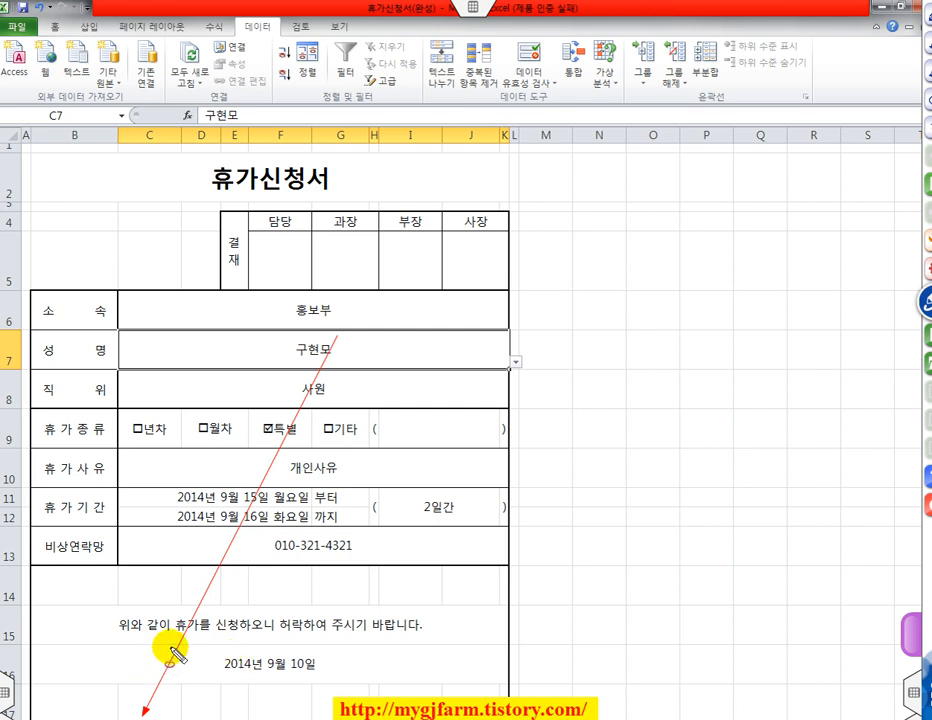
{"action": "key", "text": "Escape"}
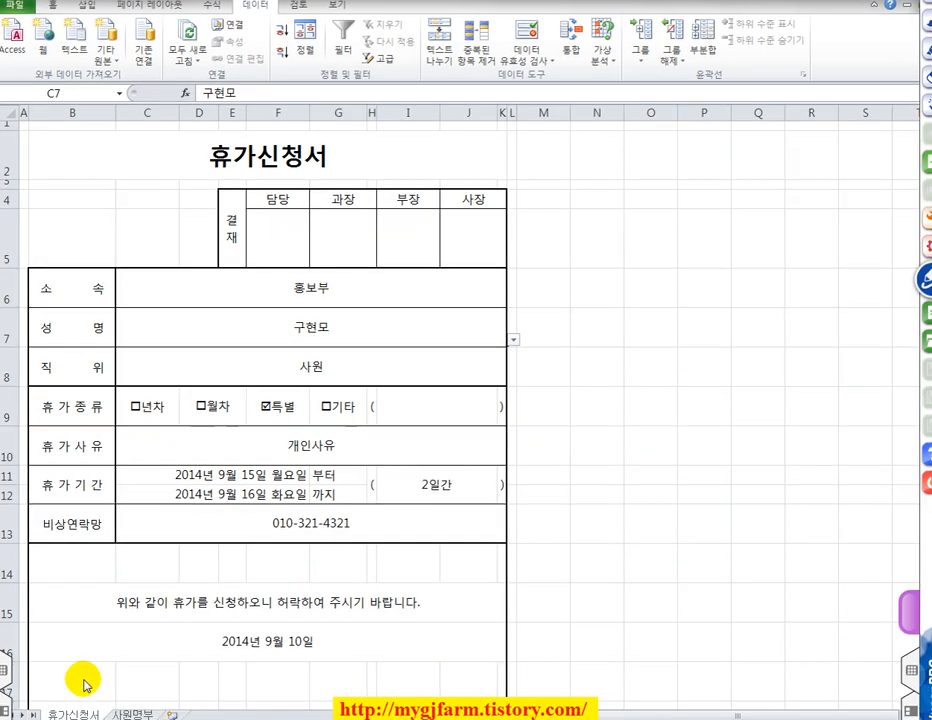
{"action": "left_click", "coordinate": [134, 714]}
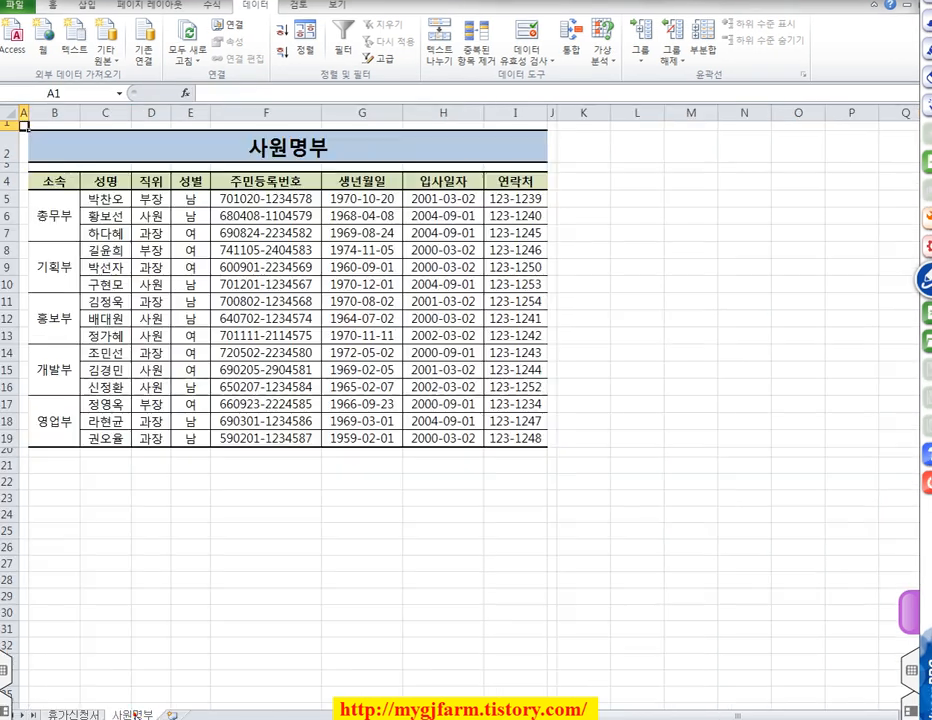
{"action": "left_click", "coordinate": [115, 197]}
{"action": "left_click_drag", "start_coordinate": [115, 197], "coordinate": [108, 230]}
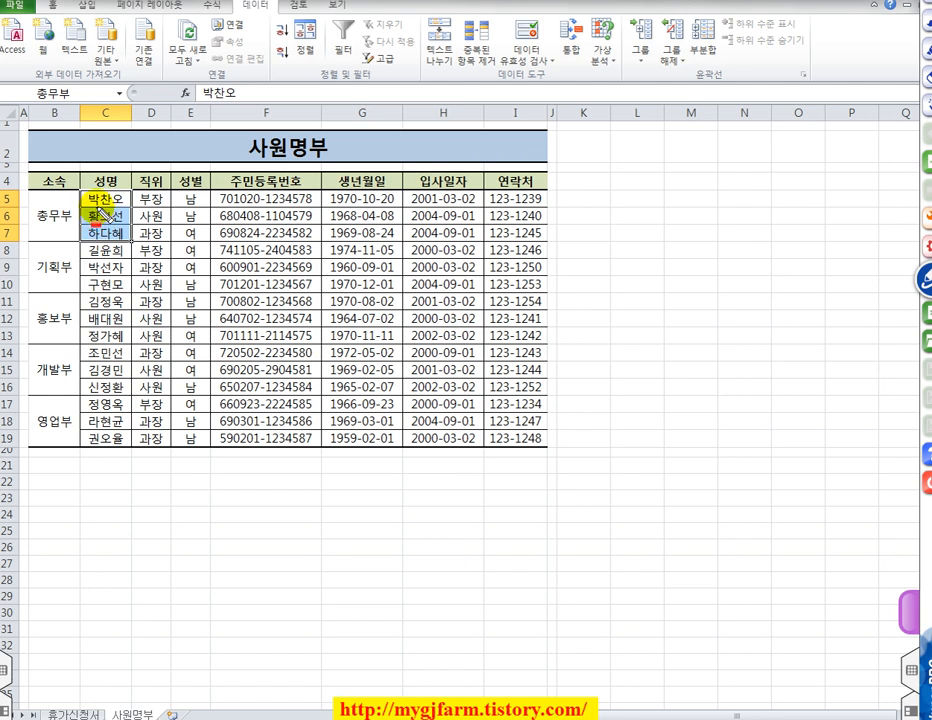
{"action": "left_click_drag", "start_coordinate": [80, 190], "coordinate": [131, 241]}
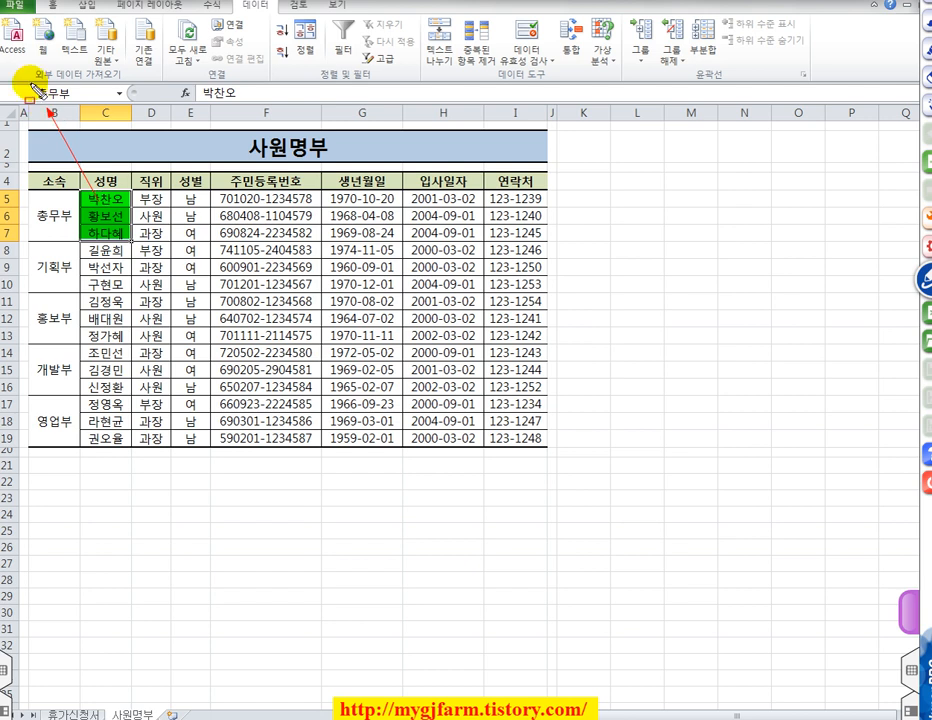
{"action": "left_click_drag", "start_coordinate": [13, 83], "coordinate": [82, 103]}
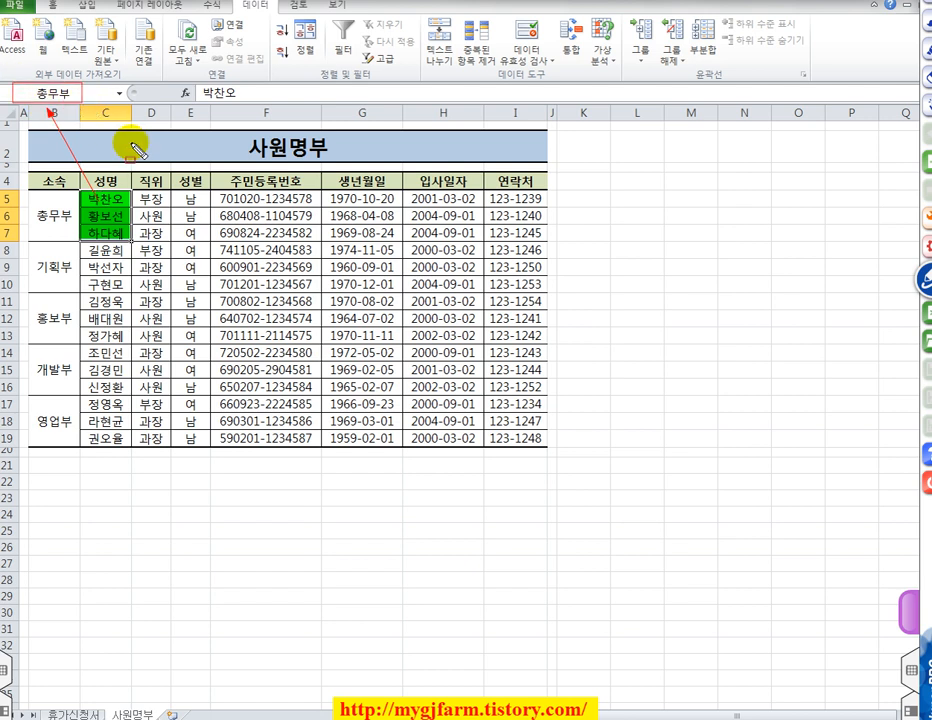
Inspect the range names of the remaining departments' employee names, from 기획부 in C8:C10 through 영업부 in C17:C19.
{"action": "key", "text": "Escape"}
{"action": "left_click", "coordinate": [107, 250]}
{"action": "left_click_drag", "start_coordinate": [104, 250], "coordinate": [104, 280]}
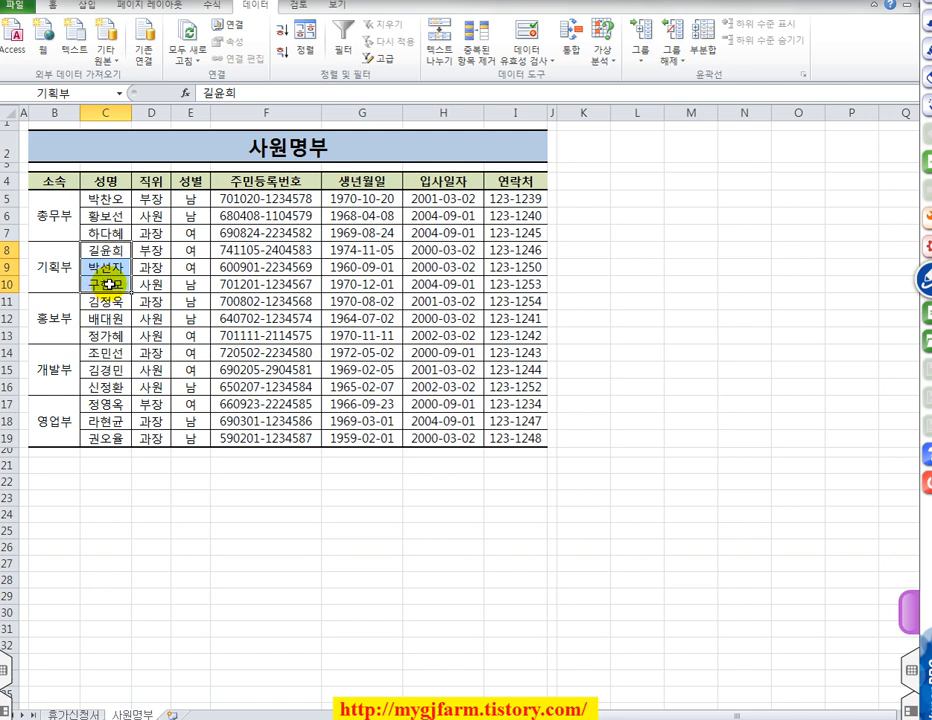
{"action": "left_click_drag", "start_coordinate": [103, 300], "coordinate": [114, 440]}
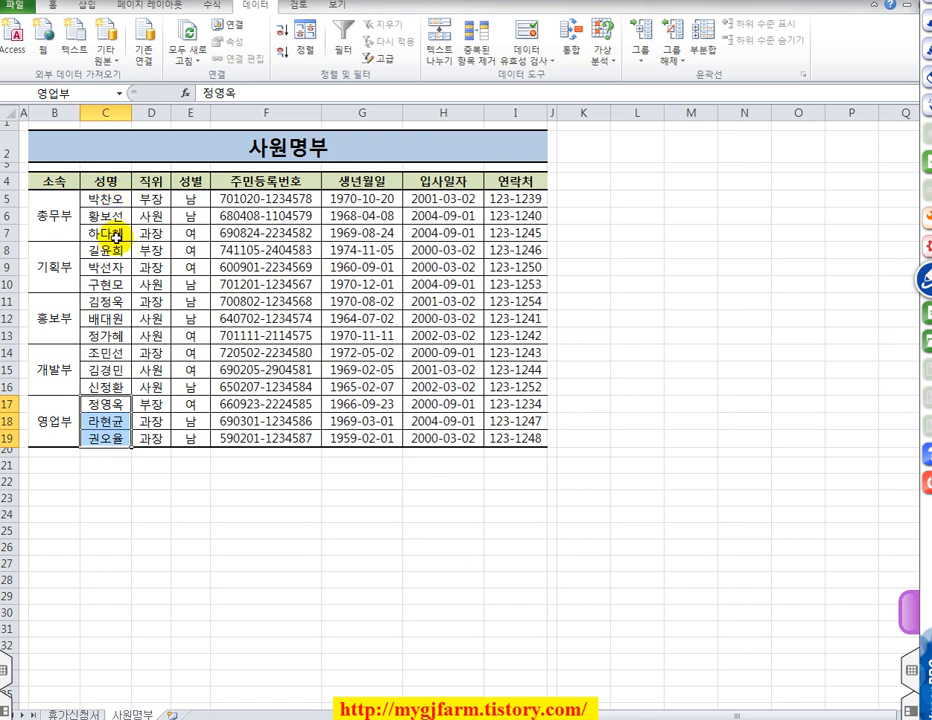
Return to the 휴가신청서 sheet and inspect the data validation list source of the name (성명) cell C7, leaving it unchanged.
{"action": "left_click", "coordinate": [68, 714]}
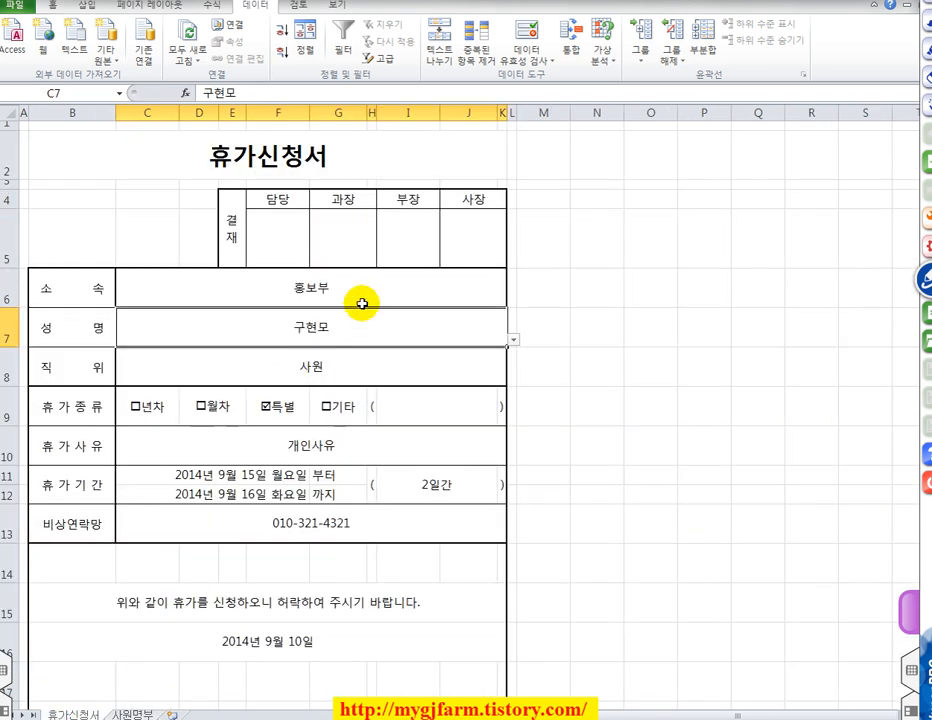
{"action": "left_click", "coordinate": [527, 40]}
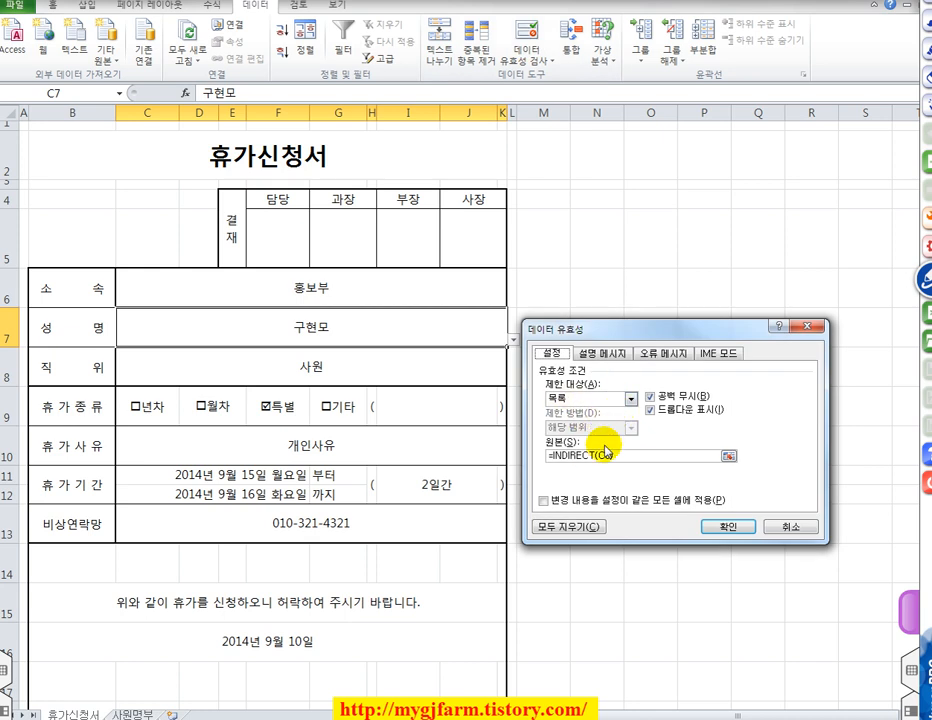
{"action": "left_click_drag", "start_coordinate": [557, 460], "coordinate": [533, 454]}
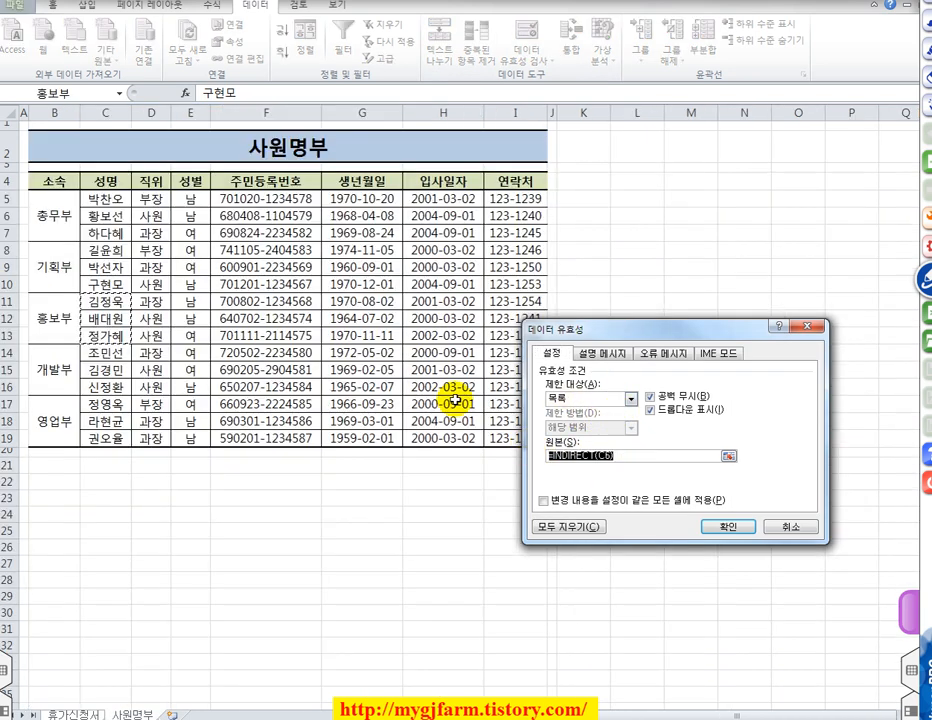
{"action": "left_click", "coordinate": [791, 527]}
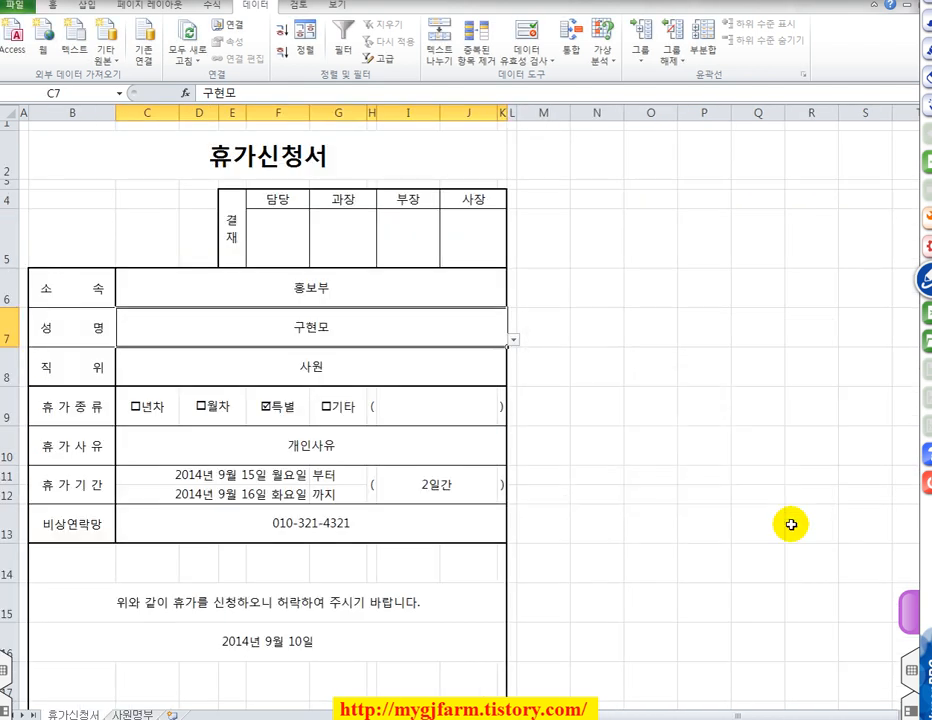
Examine the VLOOKUP formula in the position (직위) cell C8 and its lookup value, table, column index and match type arguments.
{"action": "left_click", "coordinate": [348, 368]}
{"action": "left_click", "coordinate": [347, 367]}
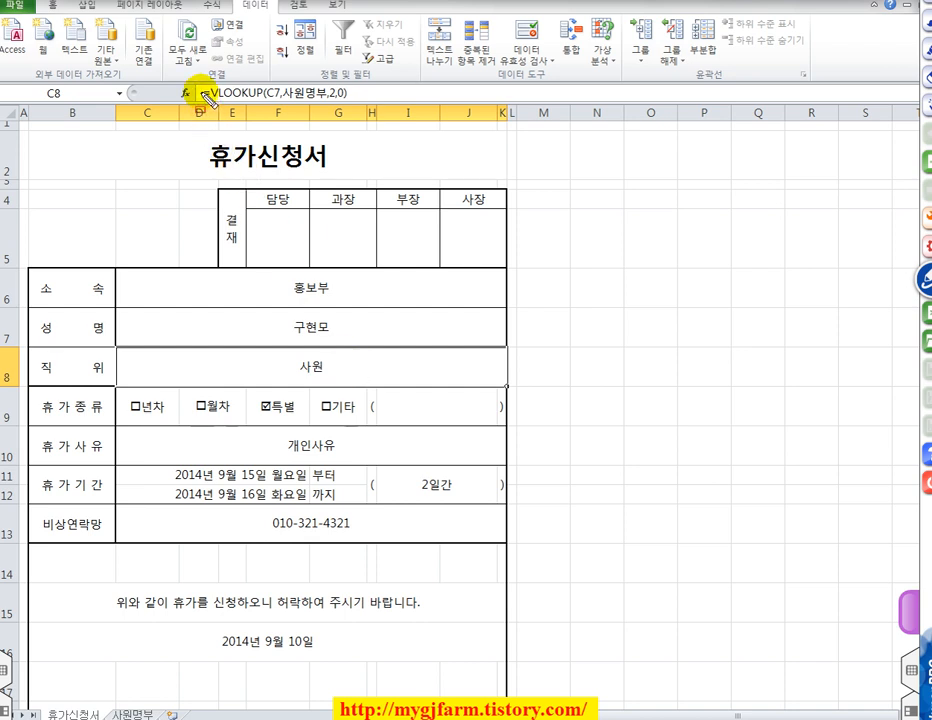
{"action": "left_click_drag", "start_coordinate": [199, 85], "coordinate": [355, 102]}
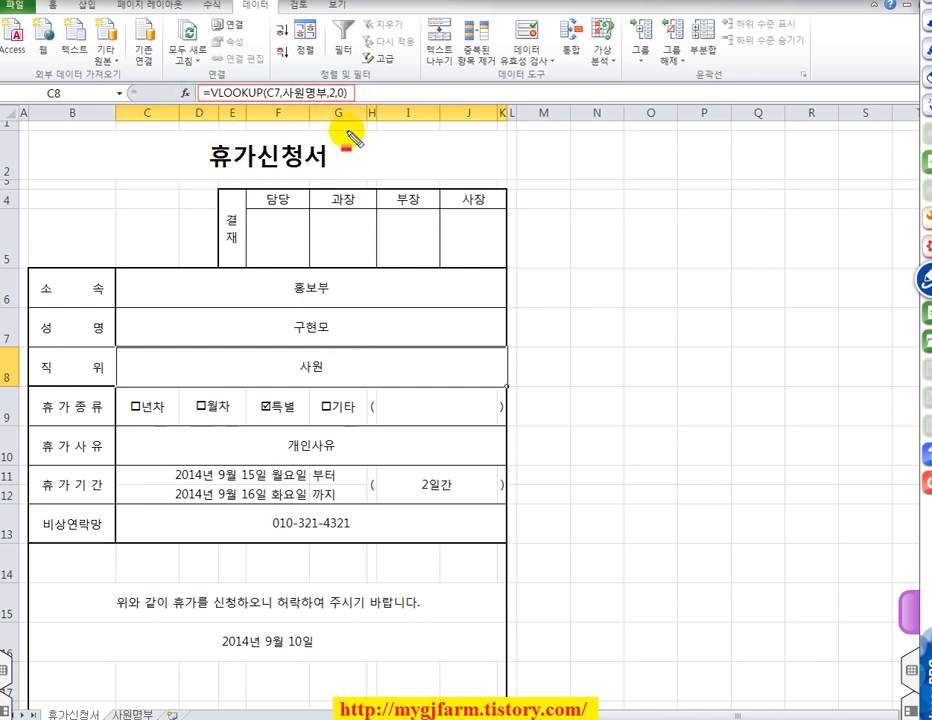
{"action": "left_click_drag", "start_coordinate": [210, 93], "coordinate": [258, 93]}
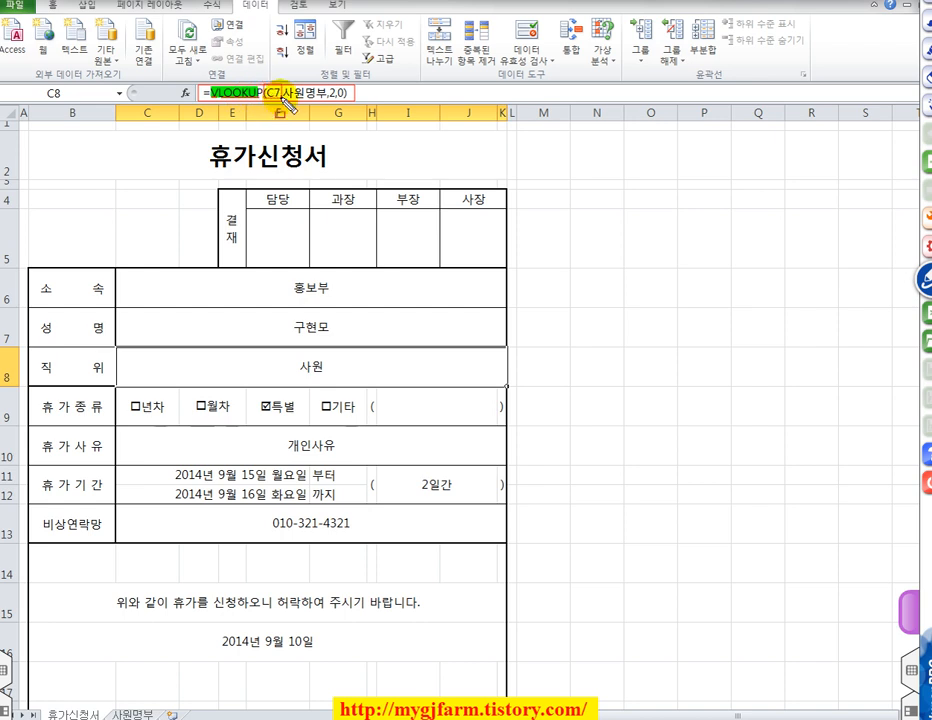
{"action": "mouse_move", "coordinate": [268, 104]}
{"action": "left_mouse_down"}
{"action": "mouse_move", "coordinate": [304, 312]}
{"action": "mouse_move", "coordinate": [295, 320]}
{"action": "mouse_move", "coordinate": [337, 338]}
{"action": "left_mouse_up"}
{"action": "mouse_move", "coordinate": [293, 110]}
{"action": "left_mouse_down"}
{"action": "mouse_move", "coordinate": [304, 117]}
{"action": "mouse_move", "coordinate": [301, 97]}
{"action": "mouse_move", "coordinate": [345, 97]}
{"action": "left_mouse_up"}
{"action": "key", "text": "h"}
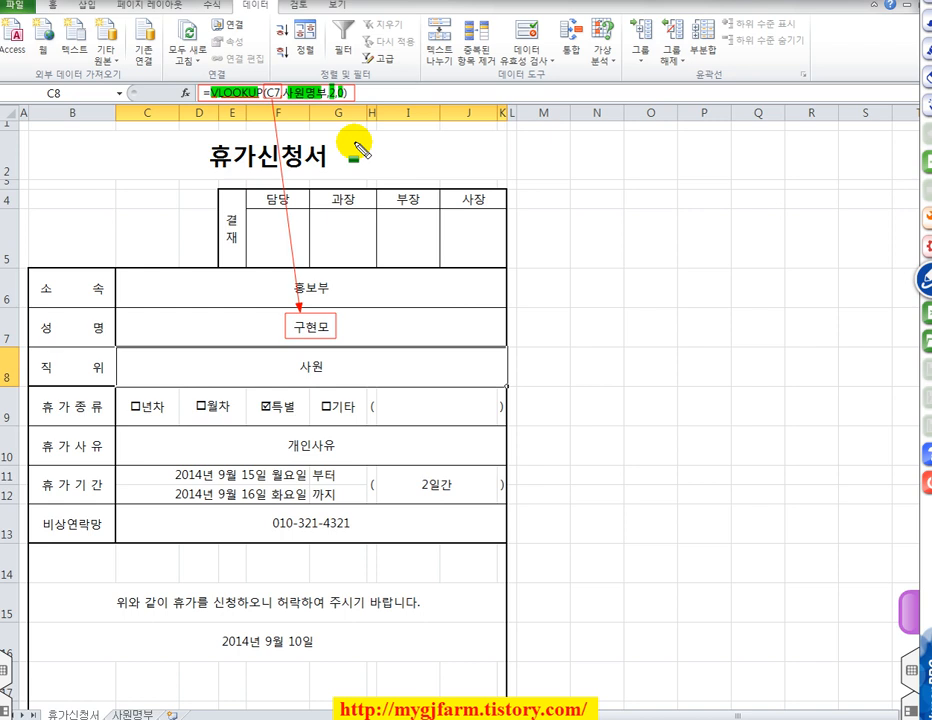
{"action": "key", "text": "Escape"}
Check the range name covering C5:D19 on the 사원명부 sheet, and go back to cell C8 on the 휴가신청서 sheet.
{"action": "left_click", "coordinate": [317, 326]}
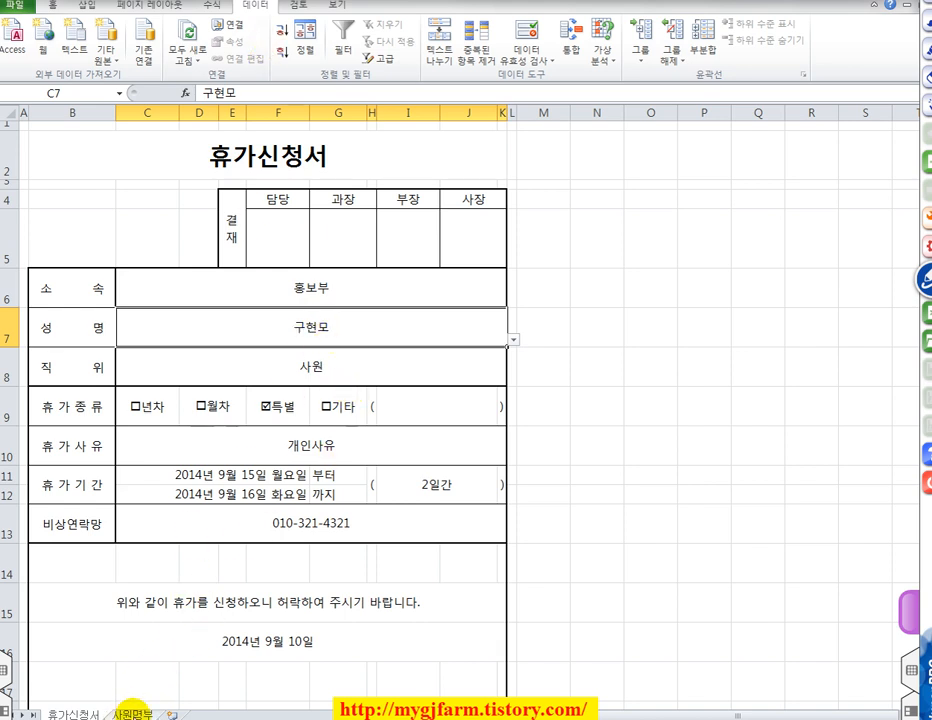
{"action": "left_click", "coordinate": [131, 713]}
{"action": "left_click_drag", "start_coordinate": [100, 198], "coordinate": [153, 431]}
{"action": "mouse_move", "coordinate": [88, 196]}
{"action": "left_mouse_down"}
{"action": "mouse_move", "coordinate": [129, 285]}
{"action": "mouse_move", "coordinate": [167, 443]}
{"action": "left_mouse_up"}
{"action": "mouse_move", "coordinate": [104, 292]}
{"action": "left_mouse_down"}
{"action": "mouse_move", "coordinate": [104, 207]}
{"action": "mouse_move", "coordinate": [54, 110]}
{"action": "mouse_move", "coordinate": [60, 96]}
{"action": "mouse_move", "coordinate": [78, 102]}
{"action": "left_mouse_up"}
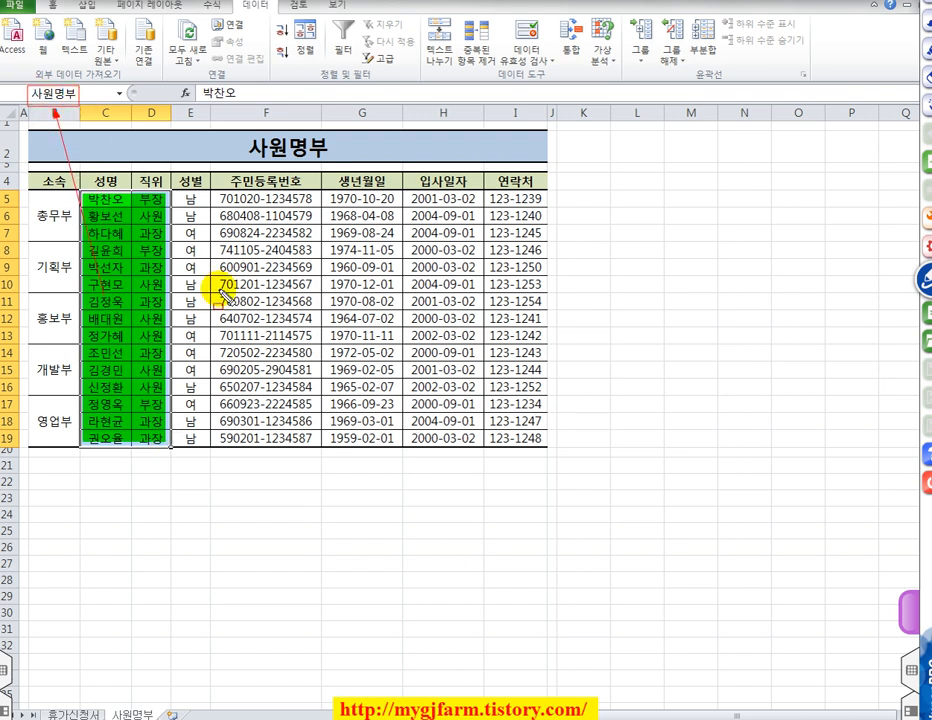
{"action": "key", "text": "Escape"}
{"action": "left_click", "coordinate": [72, 714]}
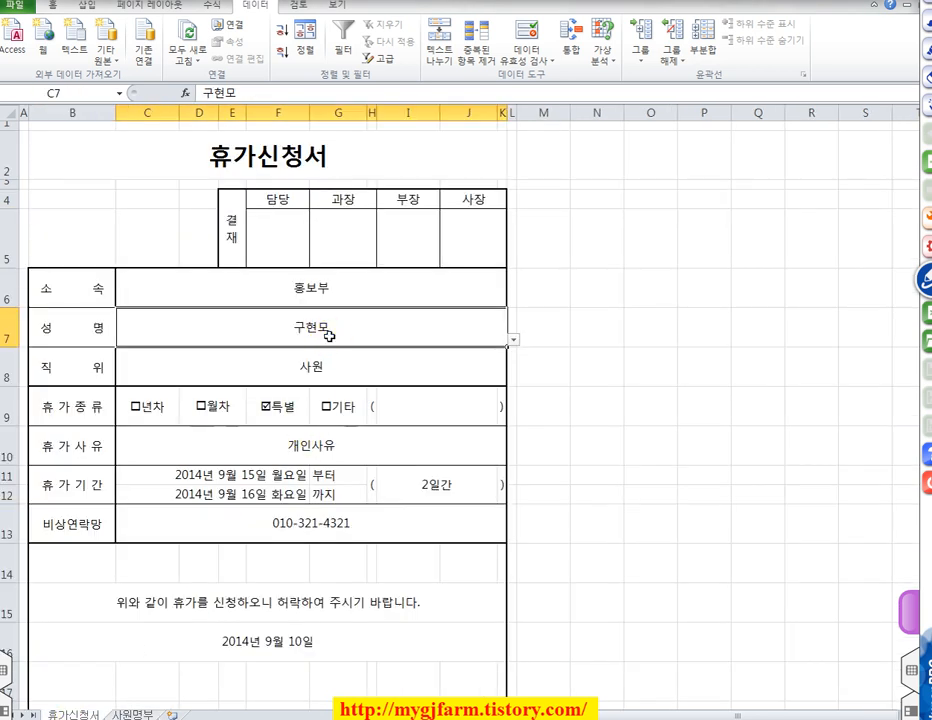
{"action": "left_click", "coordinate": [325, 358]}
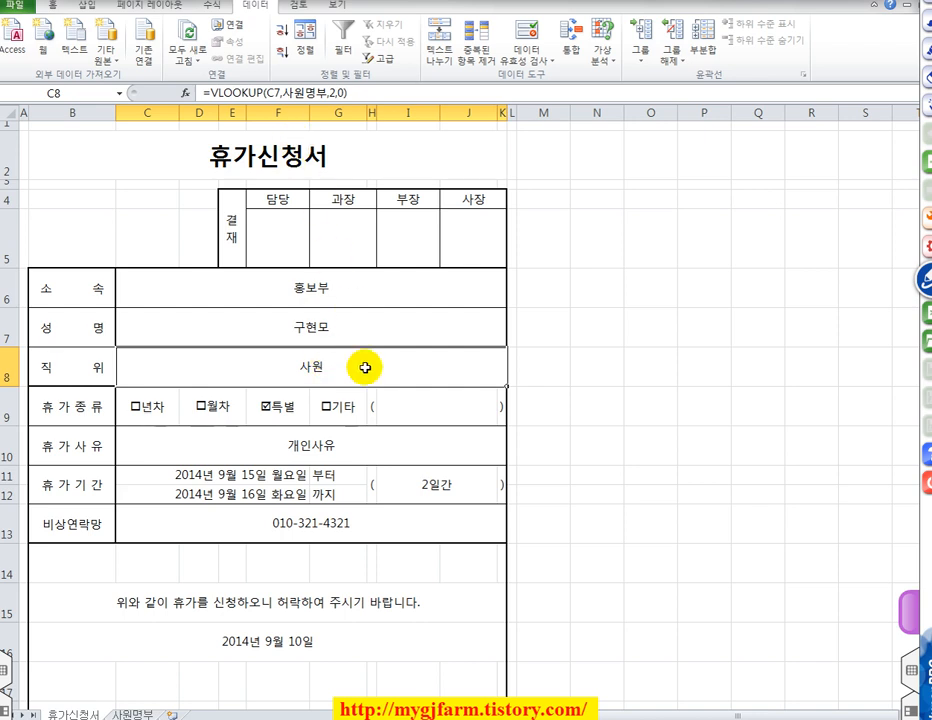
Examine how the leave-days formula in cell I11 uses the start date in C11 and the end date in C12.
{"action": "left_click", "coordinate": [373, 479]}
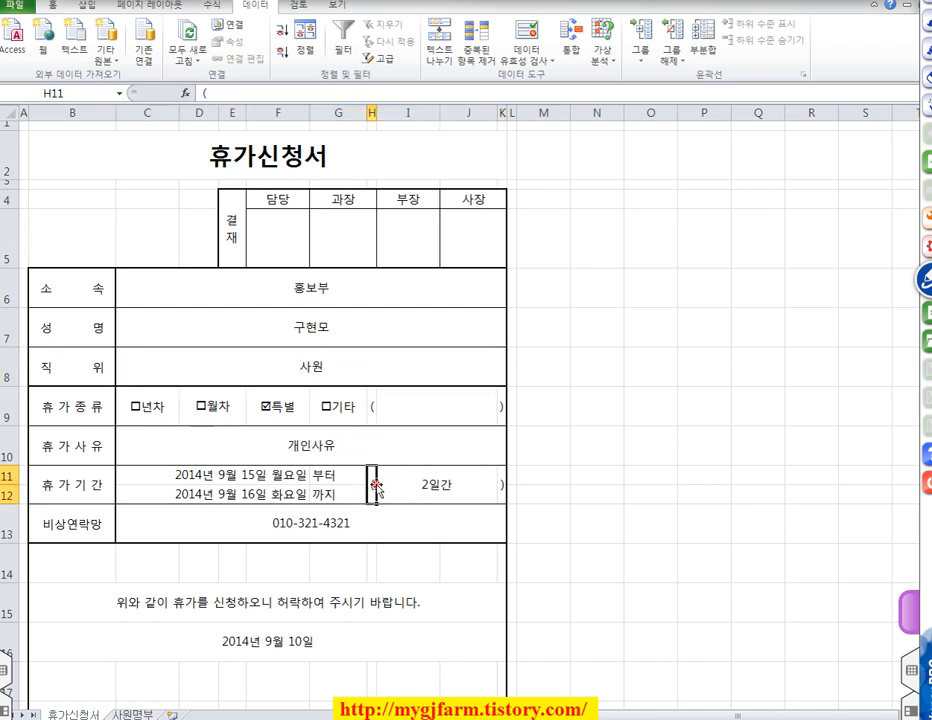
{"action": "left_click", "coordinate": [428, 488]}
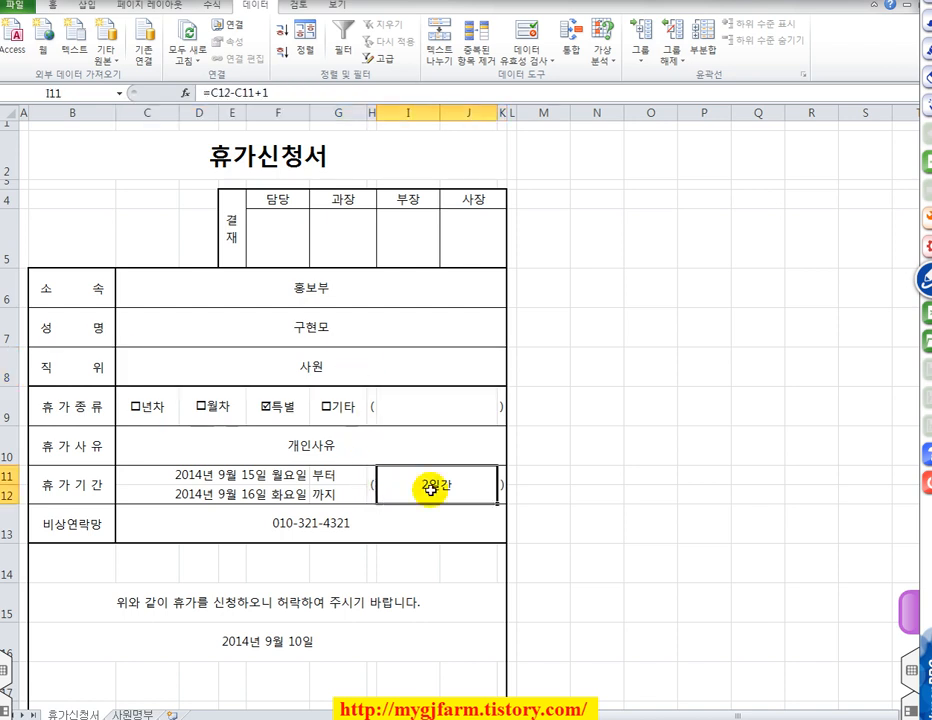
{"action": "mouse_move", "coordinate": [172, 463]}
{"action": "left_mouse_down"}
{"action": "mouse_move", "coordinate": [186, 490]}
{"action": "mouse_move", "coordinate": [342, 487]}
{"action": "left_mouse_up"}
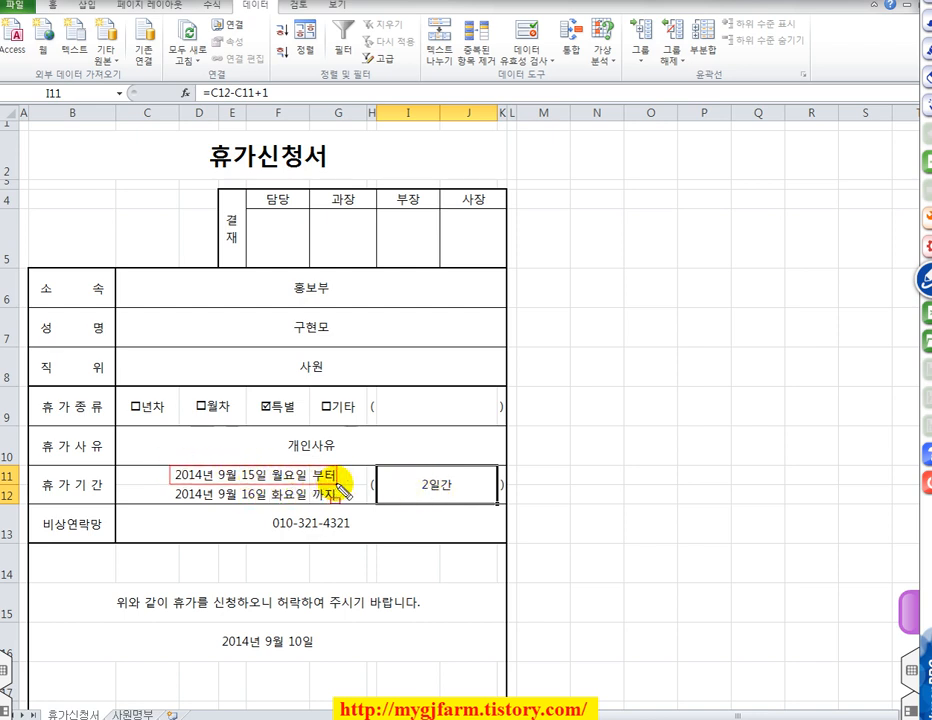
{"action": "mouse_move", "coordinate": [168, 487]}
{"action": "left_mouse_down"}
{"action": "mouse_move", "coordinate": [258, 506]}
{"action": "mouse_move", "coordinate": [337, 503]}
{"action": "left_mouse_up"}
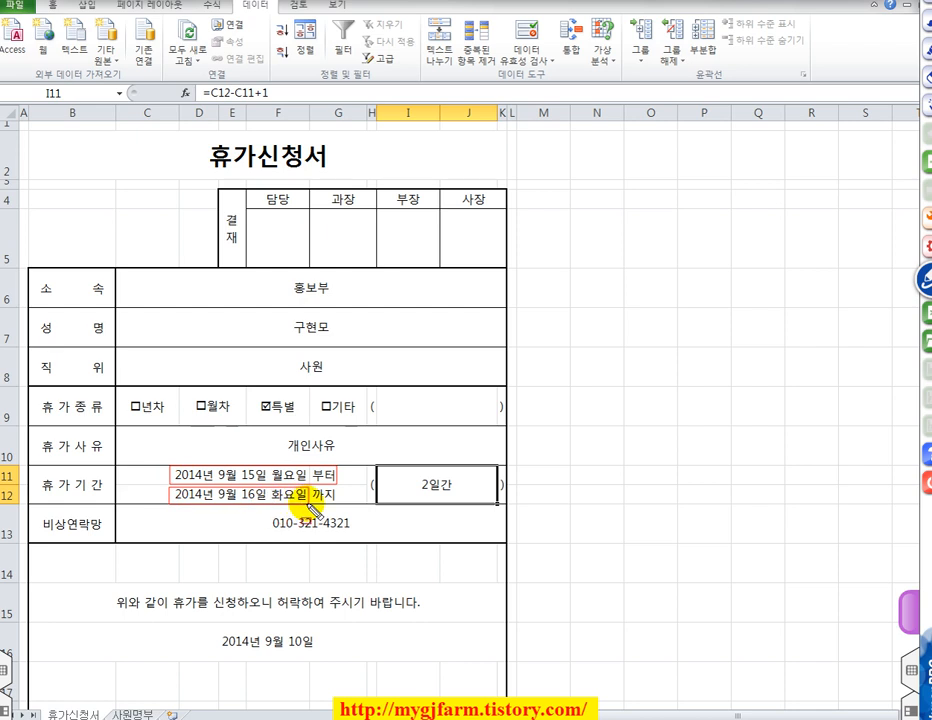
{"action": "mouse_move", "coordinate": [408, 470]}
{"action": "left_mouse_down"}
{"action": "mouse_move", "coordinate": [457, 493]}
{"action": "mouse_move", "coordinate": [332, 264]}
{"action": "mouse_move", "coordinate": [255, 96]}
{"action": "mouse_move", "coordinate": [235, 92]}
{"action": "mouse_move", "coordinate": [232, 118]}
{"action": "mouse_move", "coordinate": [213, 97]}
{"action": "mouse_move", "coordinate": [229, 99]}
{"action": "left_mouse_up"}
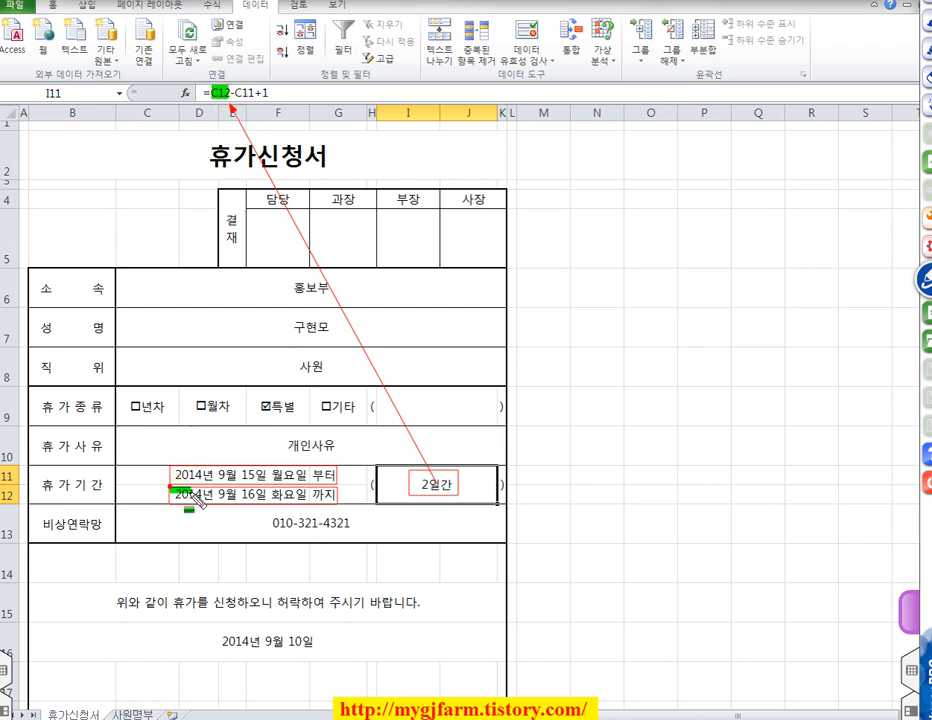
{"action": "left_click_drag", "start_coordinate": [172, 494], "coordinate": [336, 495]}
{"action": "left_click_drag", "start_coordinate": [232, 93], "coordinate": [253, 94]}
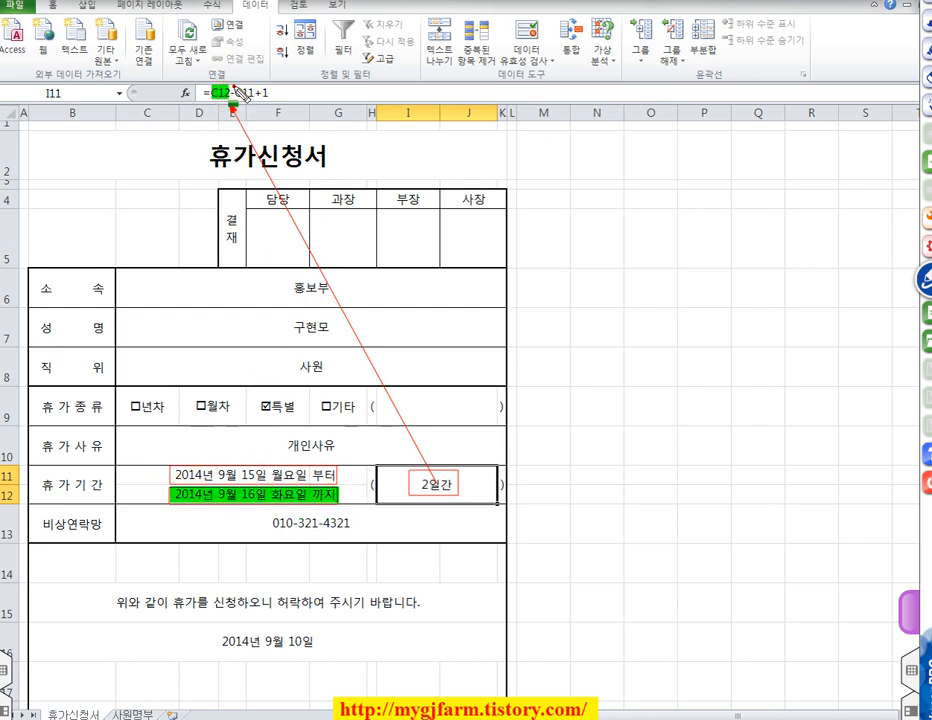
{"action": "left_click_drag", "start_coordinate": [173, 474], "coordinate": [336, 476]}
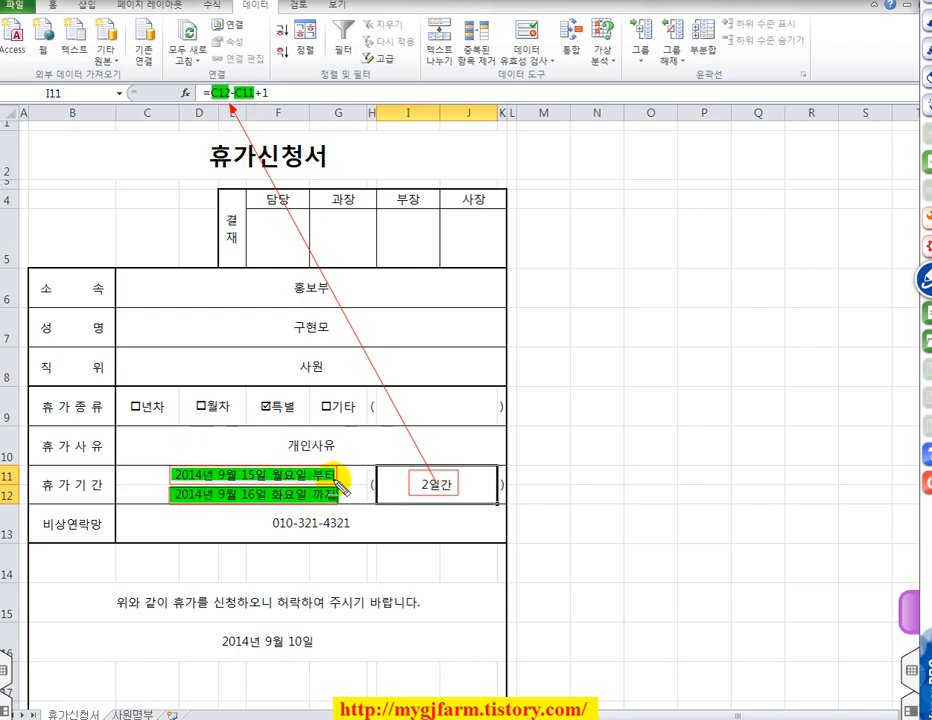
{"action": "left_click_drag", "start_coordinate": [256, 93], "coordinate": [268, 93]}
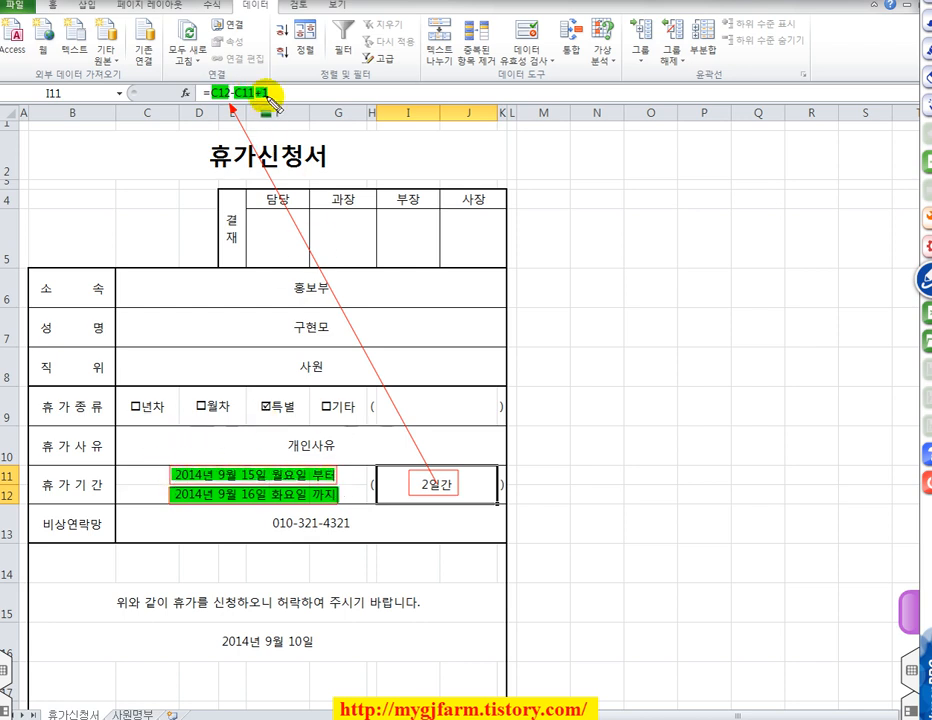
{"action": "left_click_drag", "start_coordinate": [427, 480], "coordinate": [424, 500]}
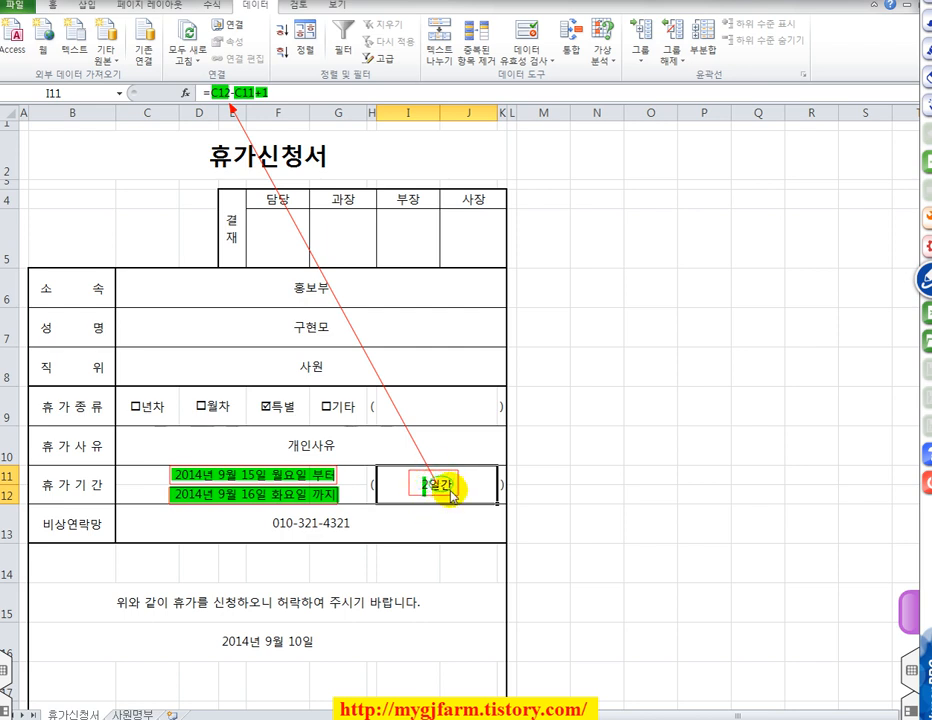
{"action": "key", "text": "Escape"}
Inspect the custom number format of the leave-days cell I11 without changing it.
{"action": "left_click", "coordinate": [440, 485]}
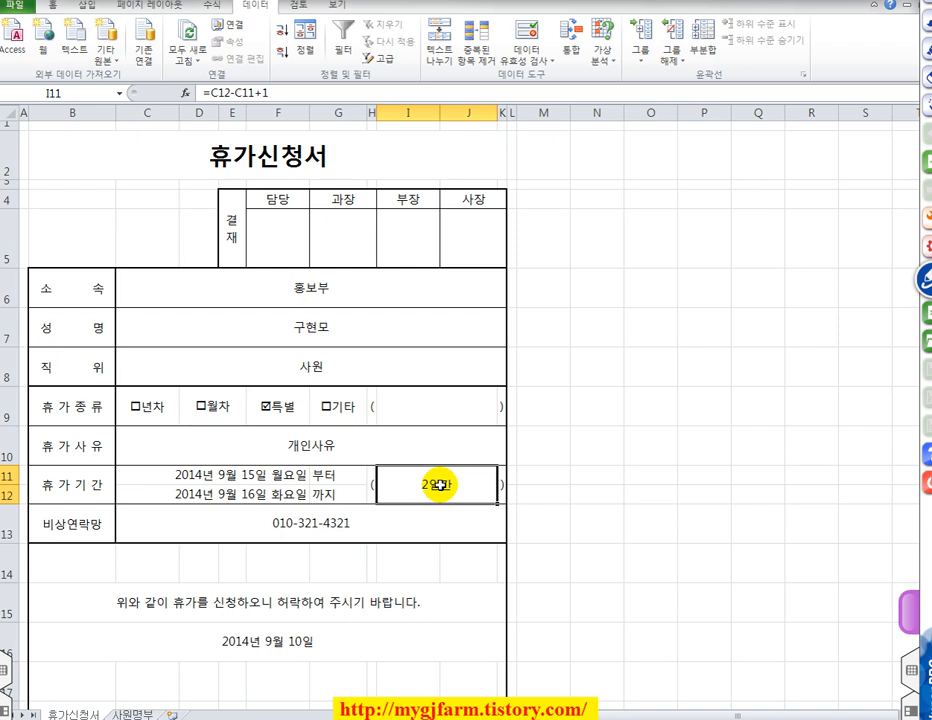
{"action": "right_click", "coordinate": [440, 485]}
{"action": "left_click", "coordinate": [399, 409]}
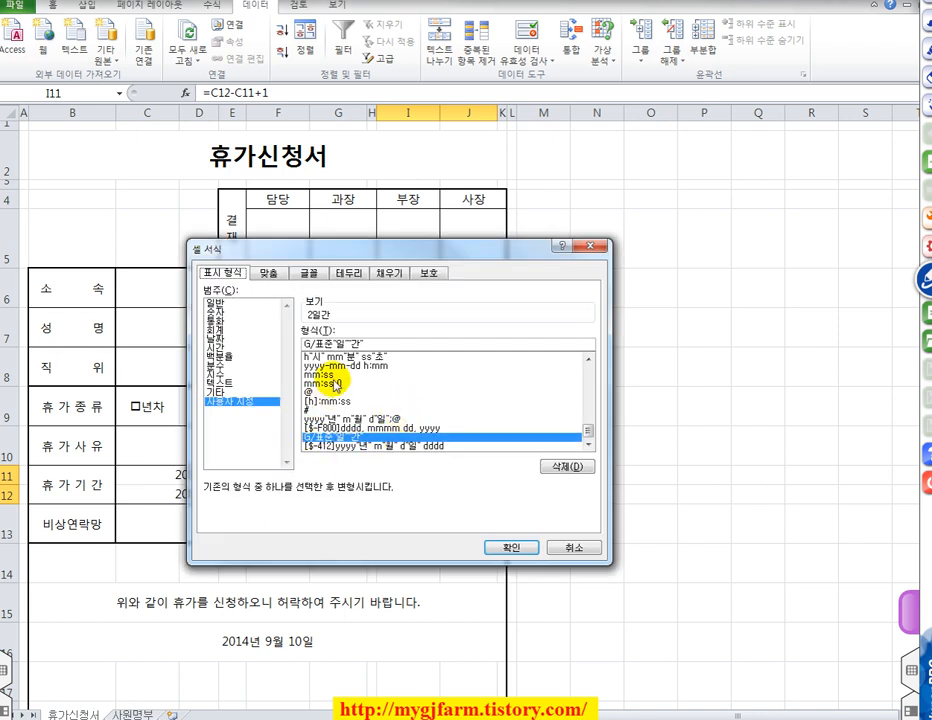
{"action": "left_click_drag", "start_coordinate": [303, 343], "coordinate": [385, 343]}
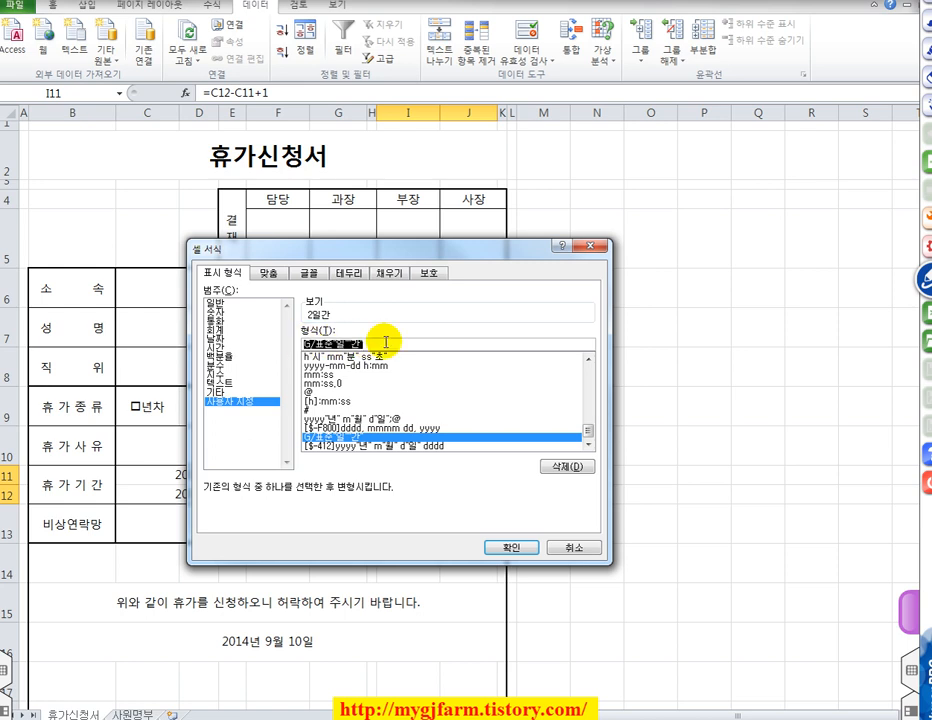
{"action": "left_click", "coordinate": [589, 547]}
{"action": "left_click", "coordinate": [590, 509]}
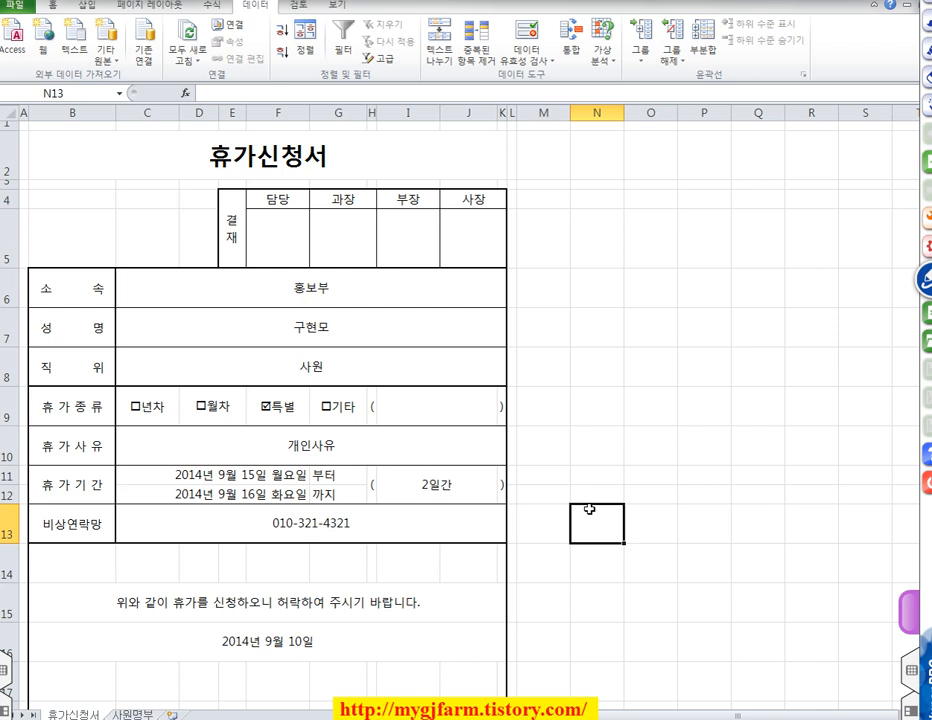
Inspect the date format of the leave period cells C11:C12 and its corresponding custom format code.
{"action": "left_click", "coordinate": [222, 478]}
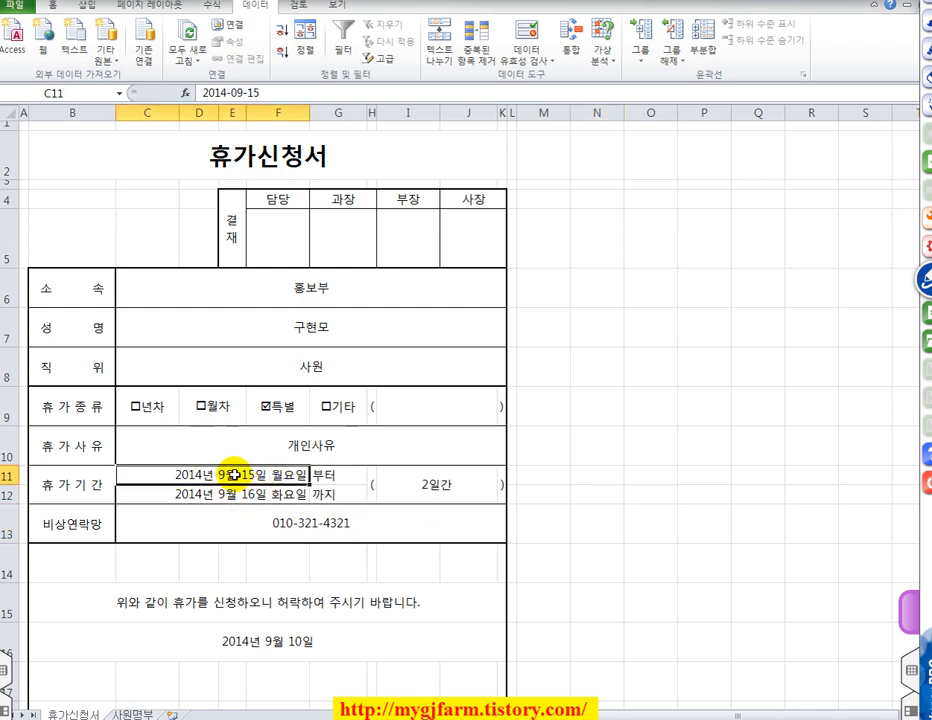
{"action": "mouse_move", "coordinate": [233, 475]}
{"action": "left_mouse_down"}
{"action": "mouse_move", "coordinate": [245, 483]}
{"action": "mouse_move", "coordinate": [235, 494]}
{"action": "left_mouse_up"}
{"action": "right_click", "coordinate": [233, 493]}
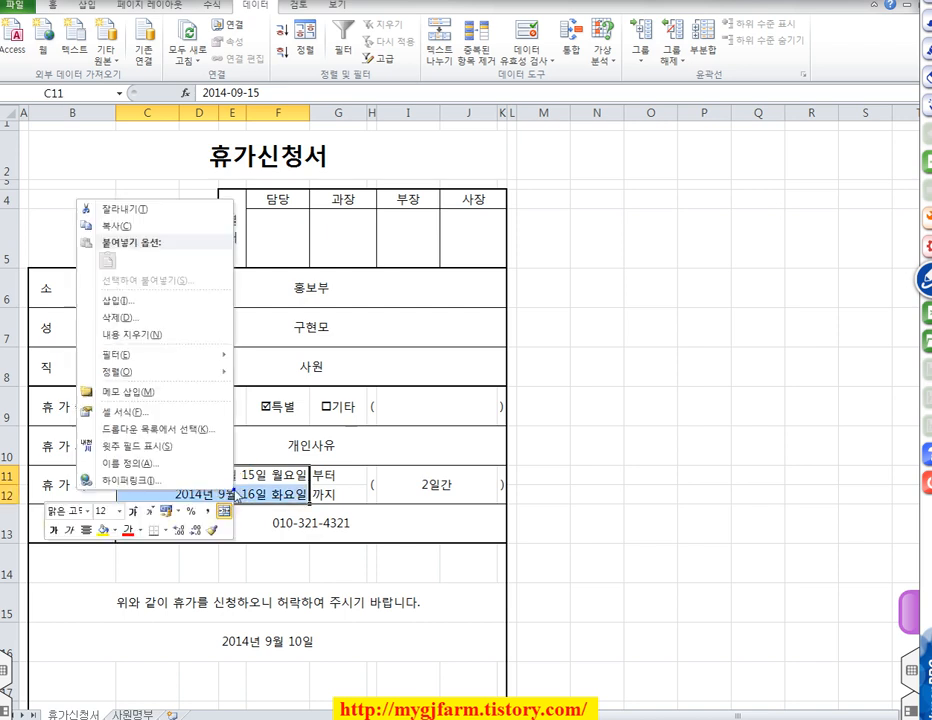
{"action": "left_click", "coordinate": [170, 412]}
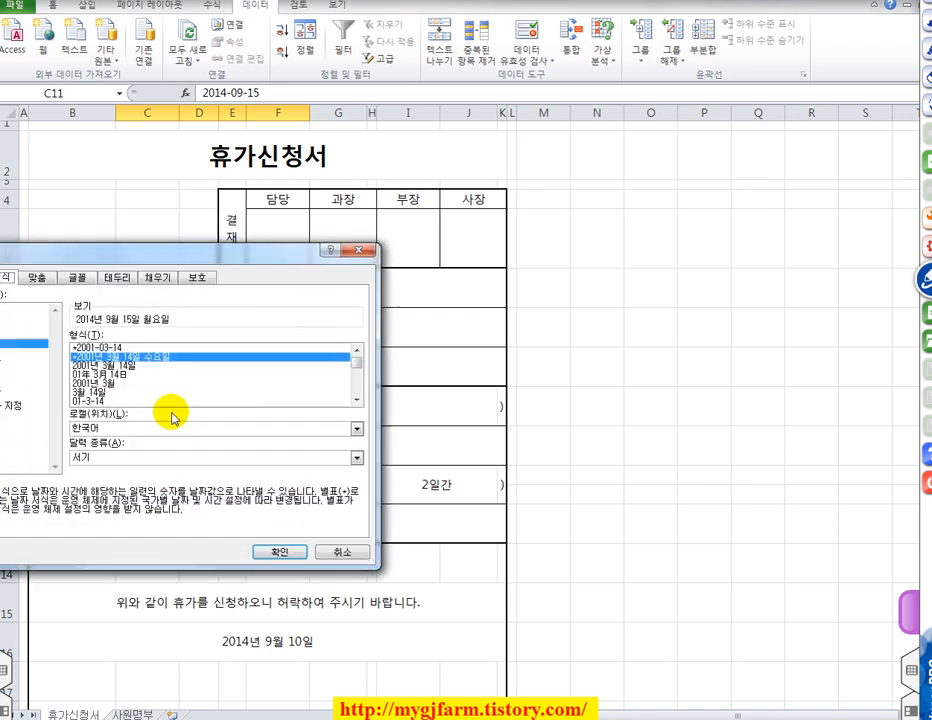
{"action": "left_click_drag", "start_coordinate": [218, 268], "coordinate": [471, 294]}
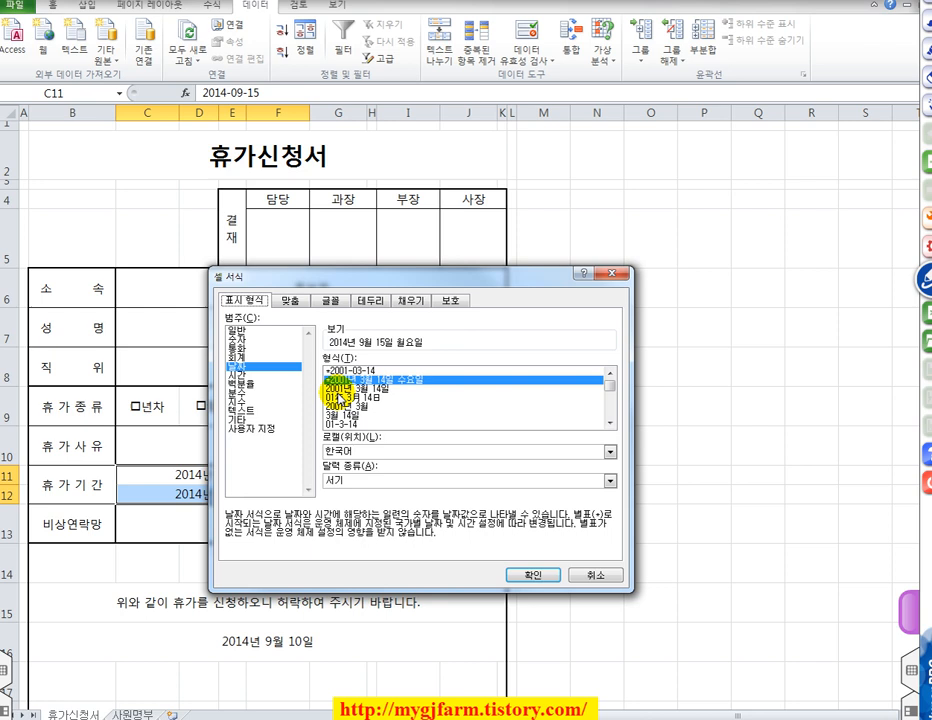
{"action": "left_click", "coordinate": [255, 430]}
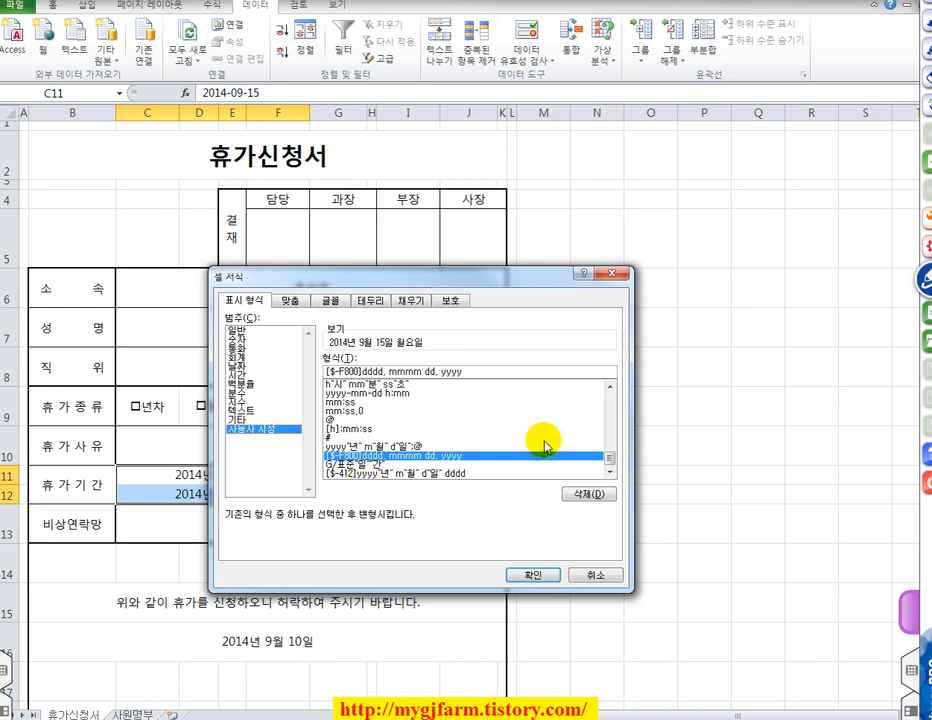
{"action": "mouse_move", "coordinate": [609, 455]}
{"action": "left_mouse_down"}
{"action": "mouse_move", "coordinate": [611, 391]}
{"action": "mouse_move", "coordinate": [608, 455]}
{"action": "left_mouse_up"}
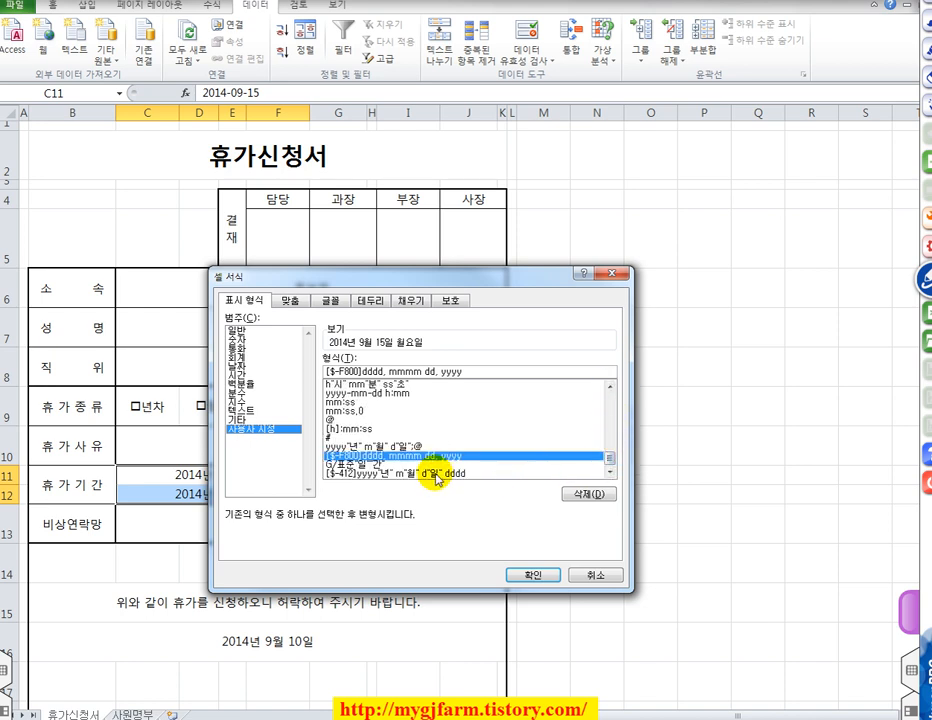
{"action": "left_click", "coordinate": [609, 459]}
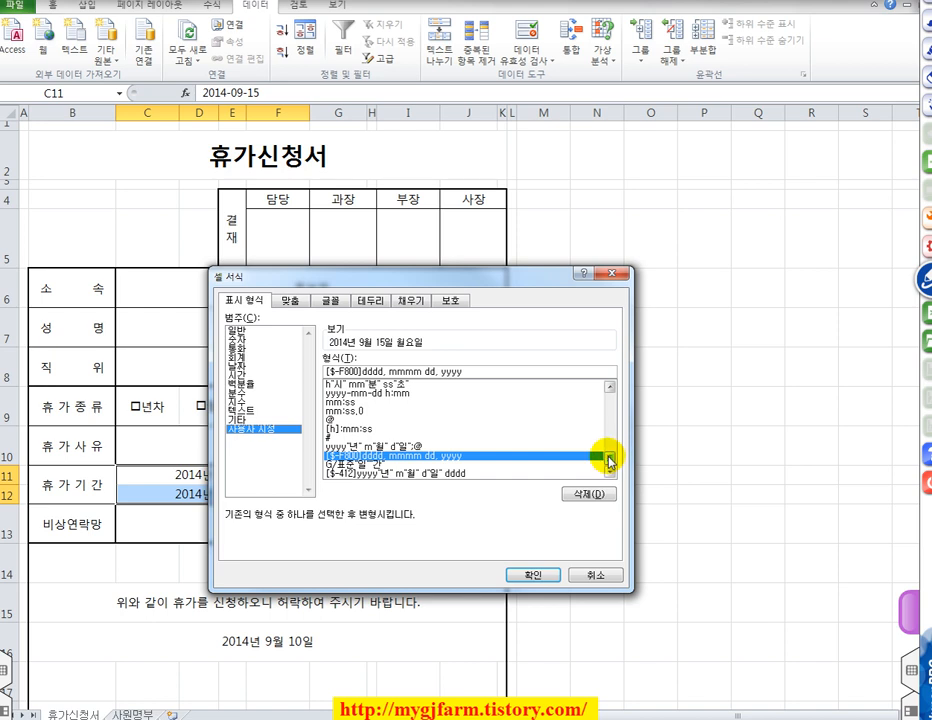
{"action": "left_click", "coordinate": [610, 460]}
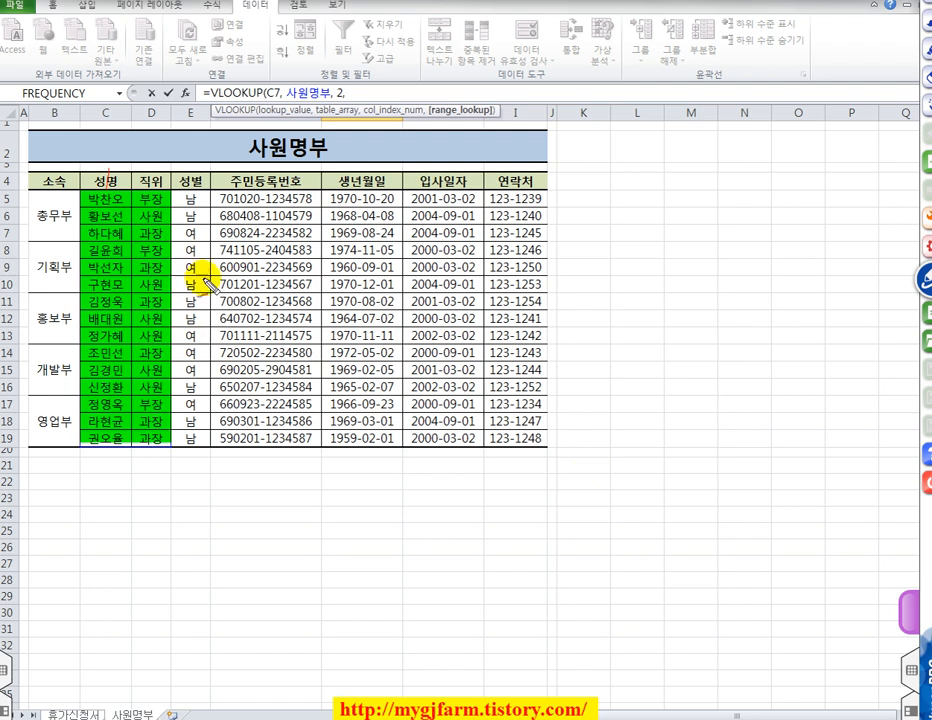
Complete the position formula in C8 as =VLOOKUP(C7, 사원명부, 2, 0), using column 2 and exact match.
{"action": "mouse_move", "coordinate": [145, 172]}
{"action": "left_mouse_down"}
{"action": "mouse_move", "coordinate": [158, 181]}
{"action": "mouse_move", "coordinate": [103, 177]}
{"action": "mouse_move", "coordinate": [114, 170]}
{"action": "mouse_move", "coordinate": [149, 181]}
{"action": "mouse_move", "coordinate": [225, 125]}
{"action": "mouse_move", "coordinate": [354, 87]}
{"action": "mouse_move", "coordinate": [342, 100]}
{"action": "left_mouse_up"}
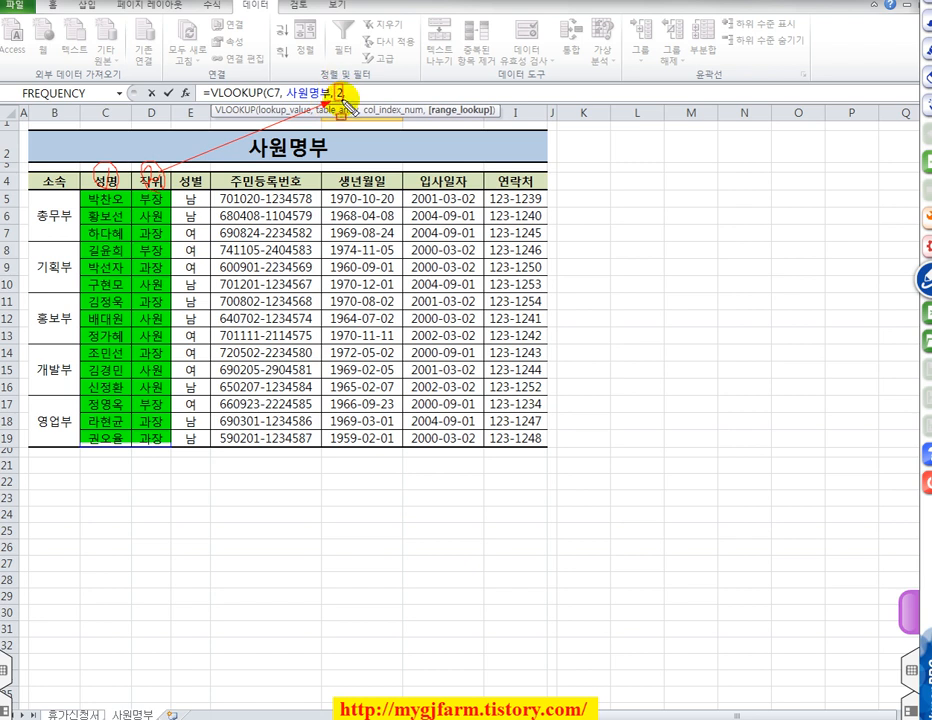
{"action": "key", "text": "Escape"}
{"action": "type", "text": ", "}
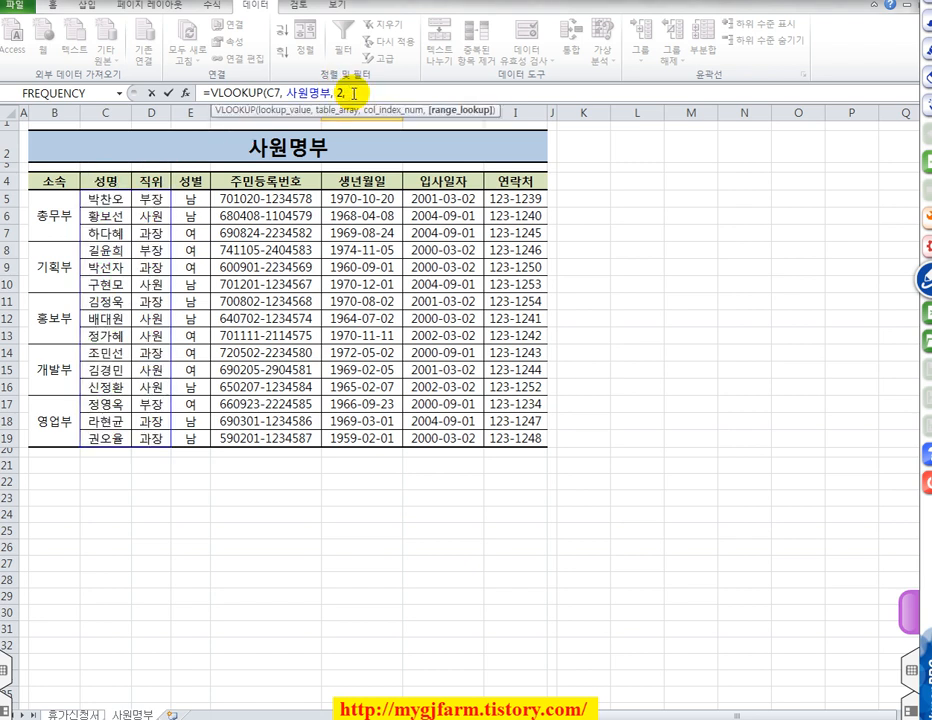
{"action": "type", "text": "0"}
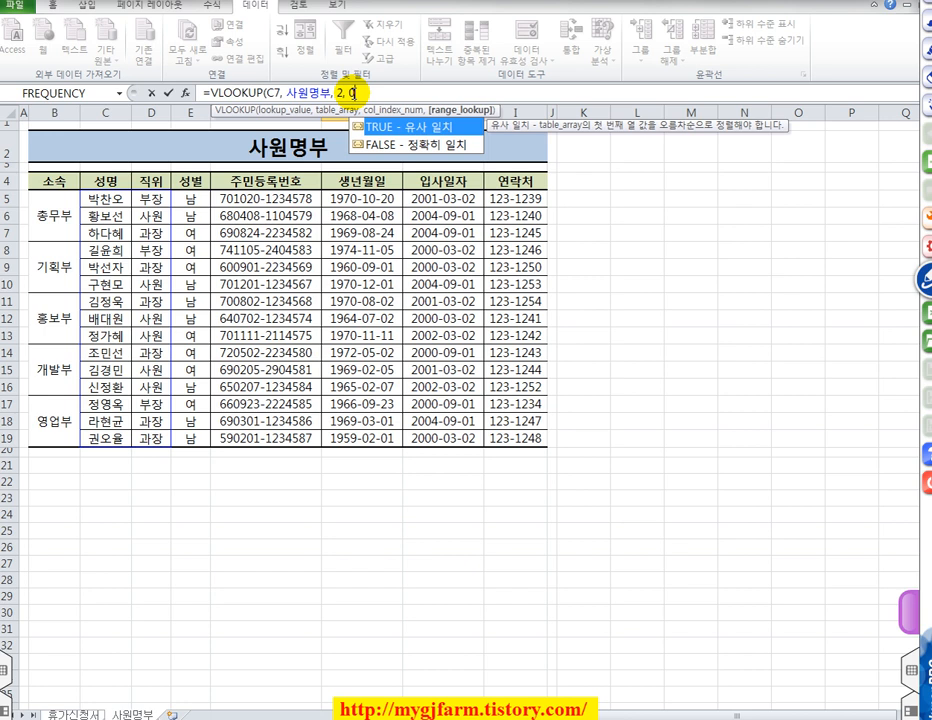
{"action": "left_click", "coordinate": [403, 147]}
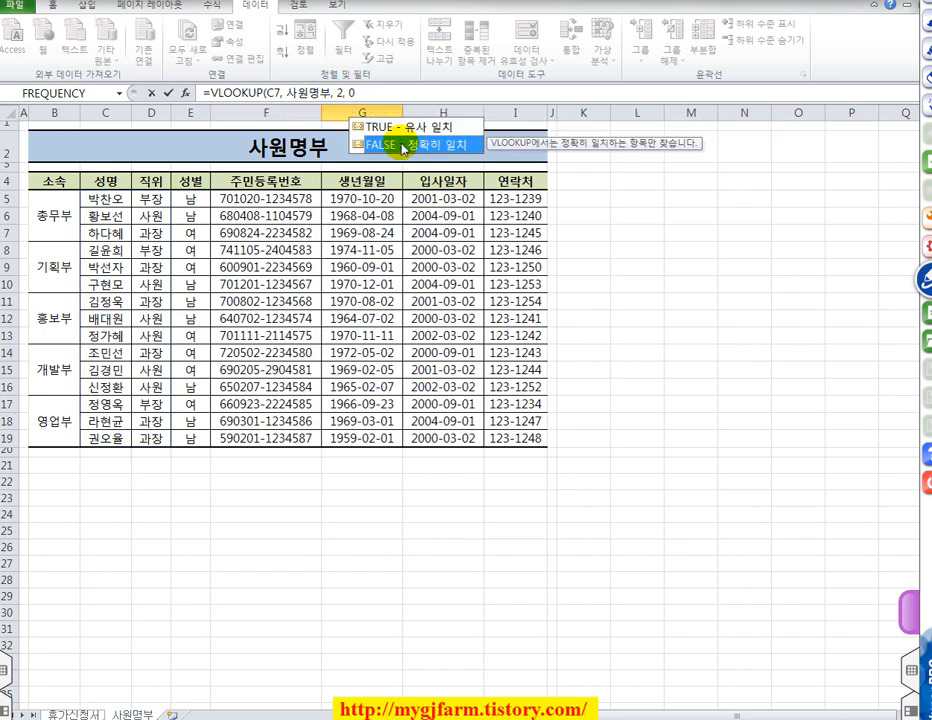
{"action": "double_click", "coordinate": [403, 147]}
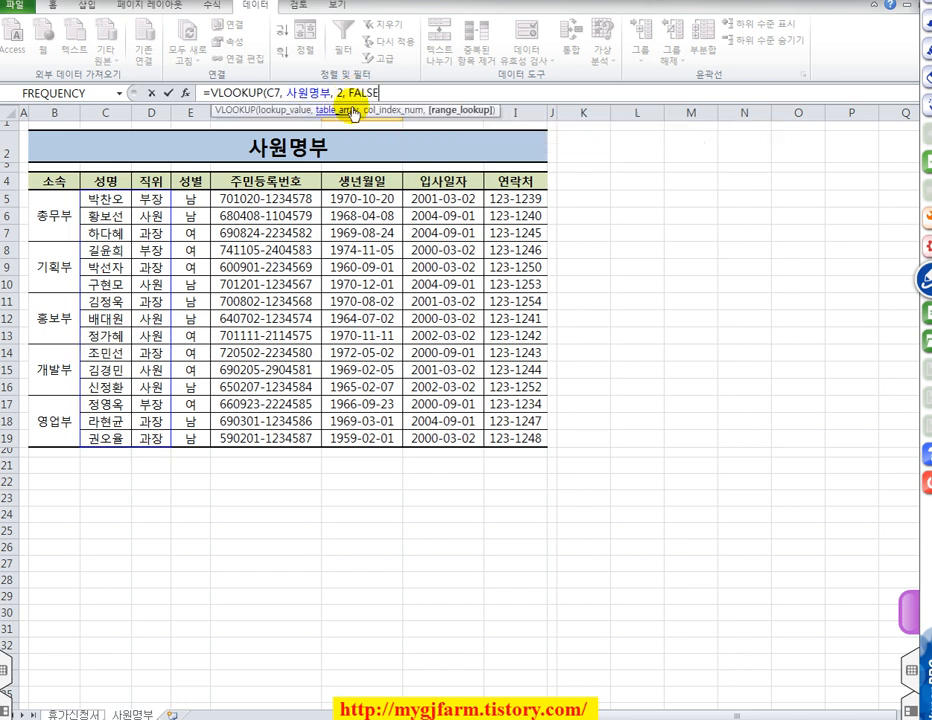
{"action": "left_click_drag", "start_coordinate": [350, 93], "coordinate": [419, 86]}
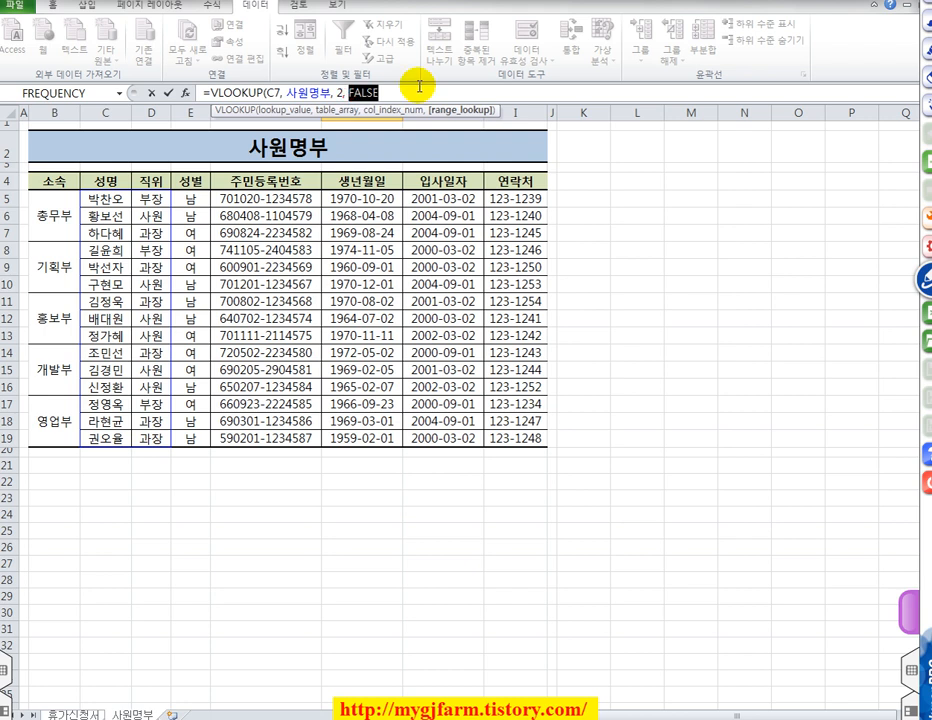
{"action": "type", "text": "0"}
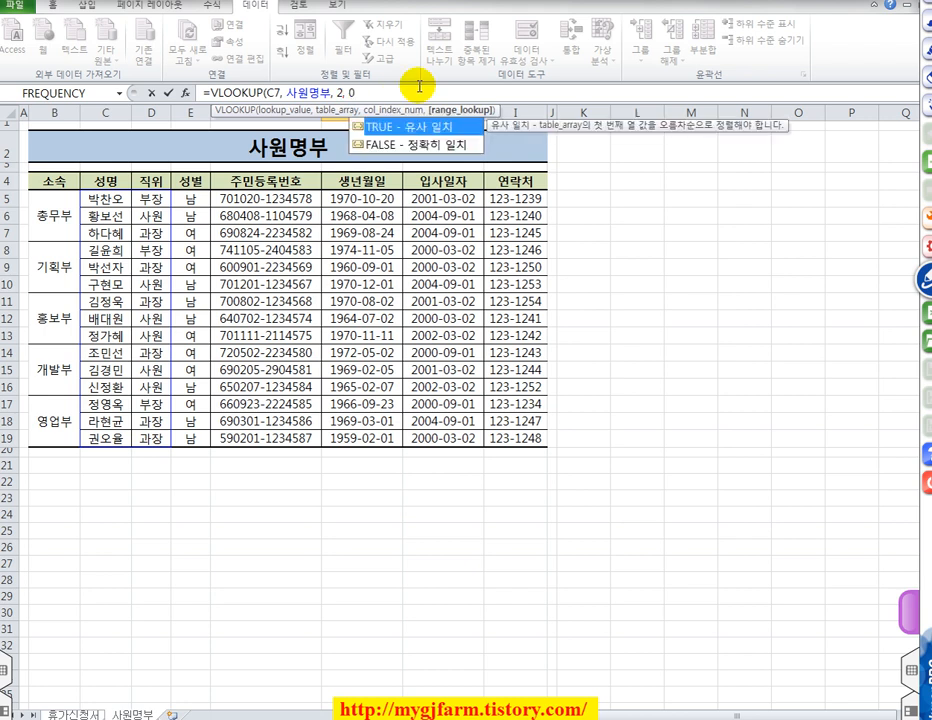
{"action": "type", "text": ")"}
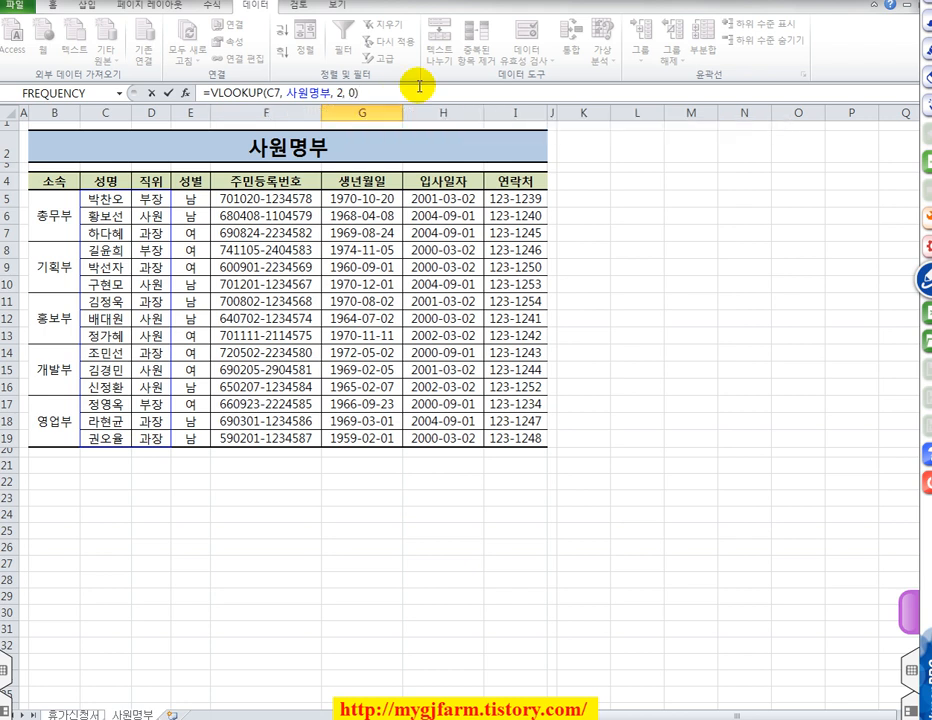
{"action": "key", "text": "Return"}
Test the position lookup in C8 by choosing each employee from the name list in C7, ending on the first one.
{"action": "left_click", "coordinate": [354, 333]}
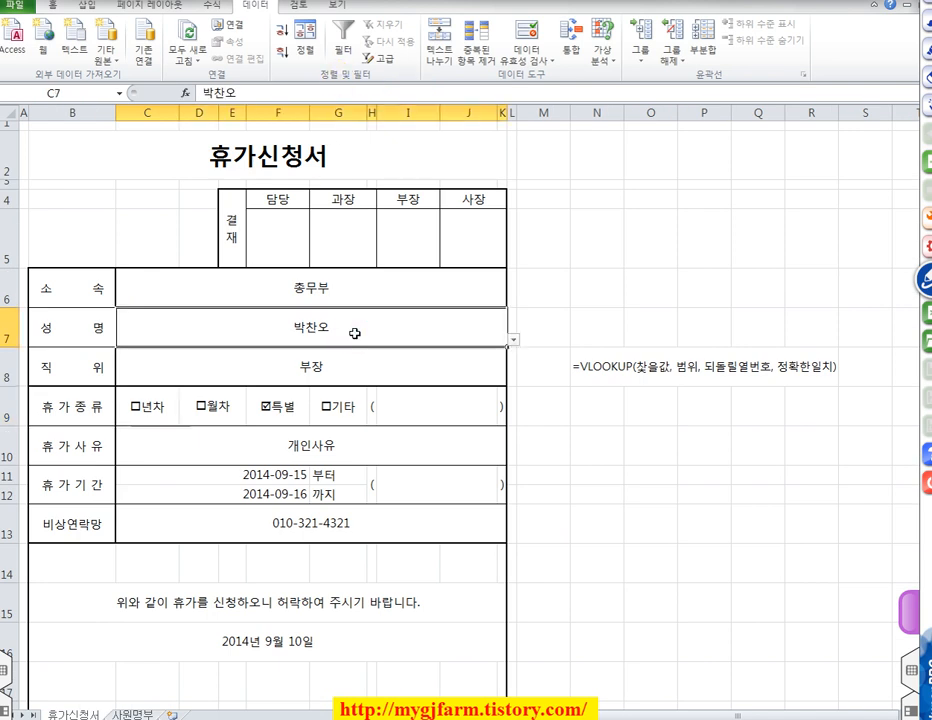
{"action": "left_click", "coordinate": [360, 362]}
{"action": "left_click", "coordinate": [372, 328]}
{"action": "left_click", "coordinate": [513, 340]}
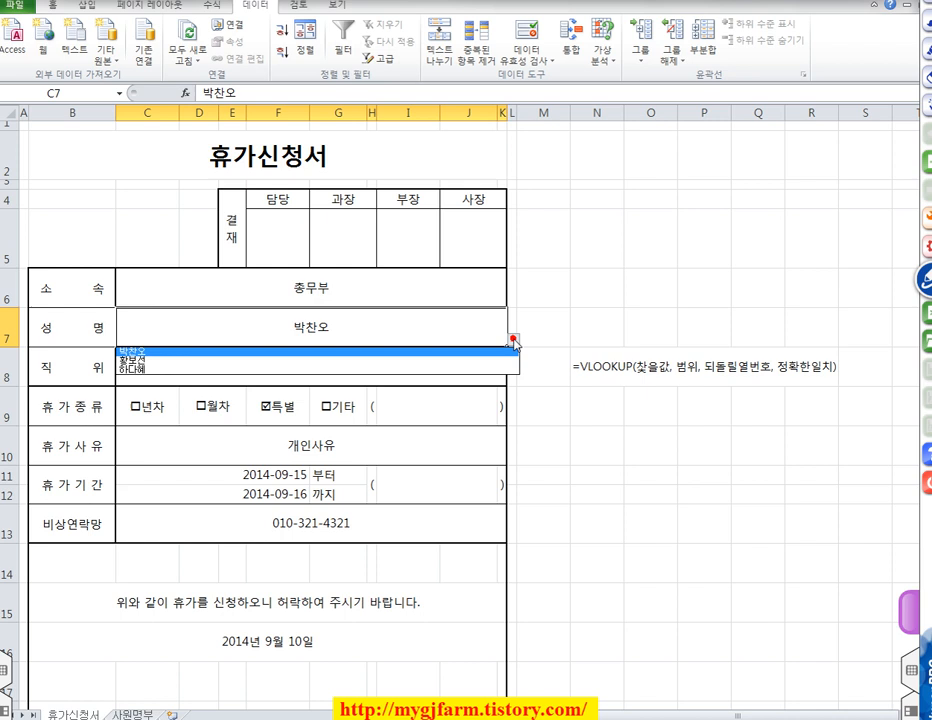
{"action": "left_click", "coordinate": [437, 362]}
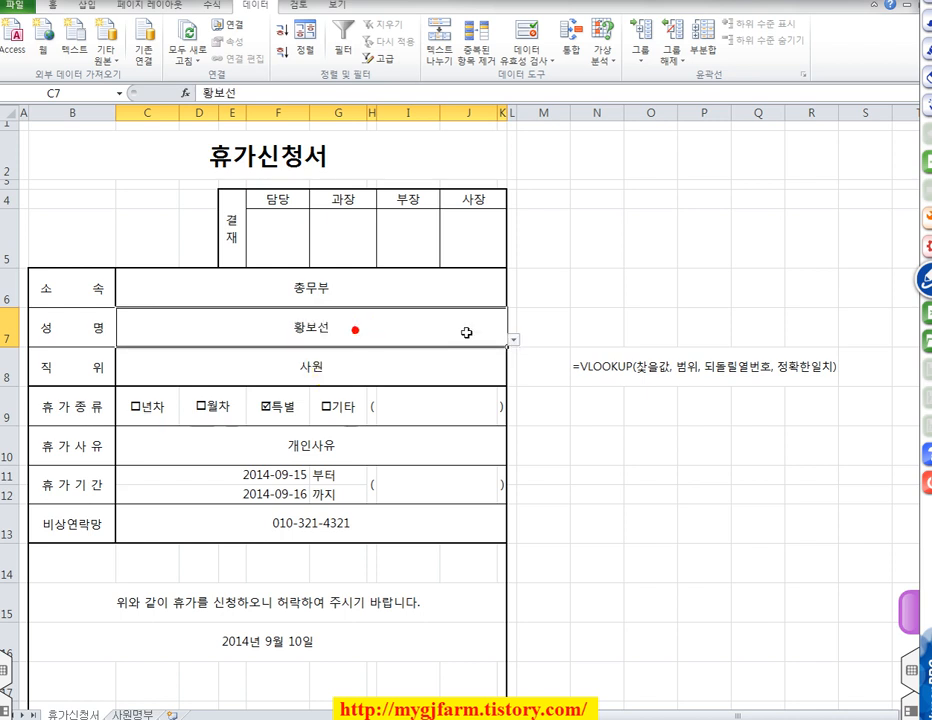
{"action": "left_click", "coordinate": [513, 340]}
{"action": "left_click", "coordinate": [404, 371]}
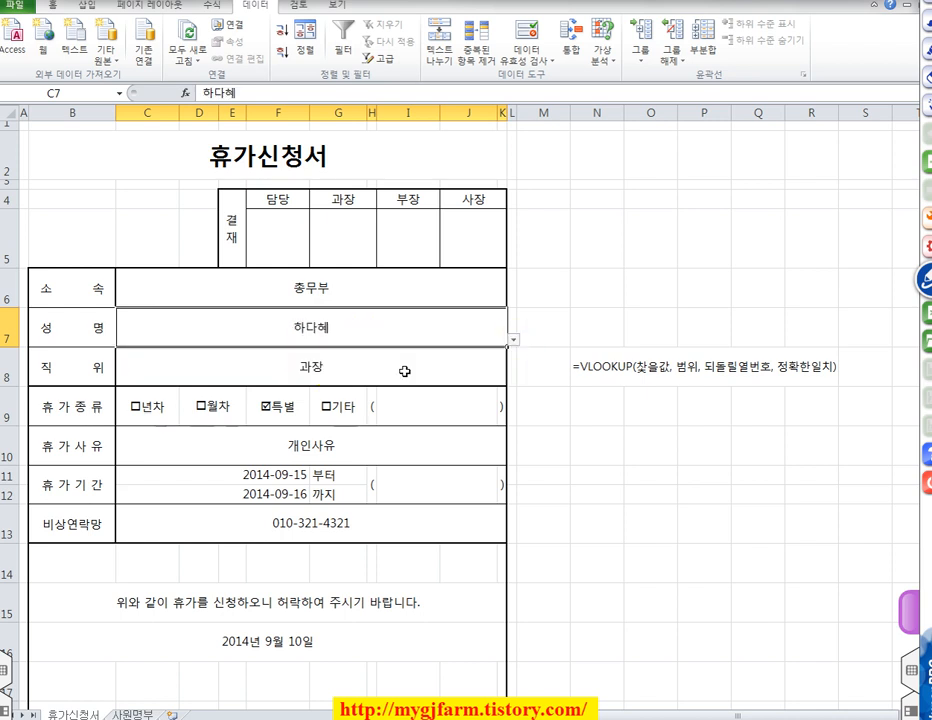
{"action": "left_click", "coordinate": [366, 322]}
{"action": "left_click", "coordinate": [513, 340]}
{"action": "left_click", "coordinate": [362, 353]}
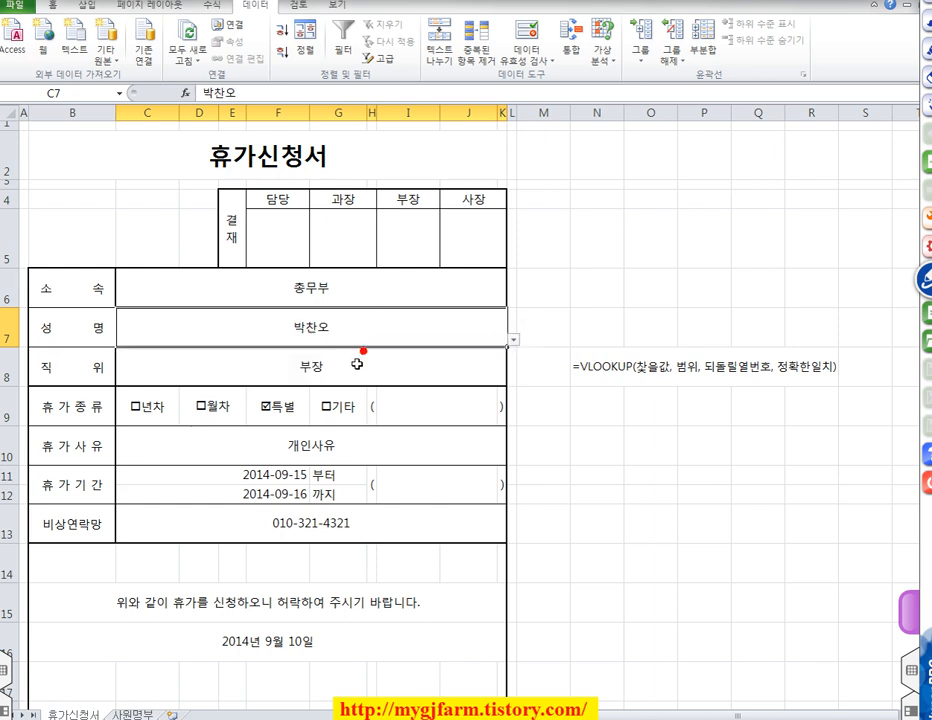
{"action": "left_click", "coordinate": [357, 362]}
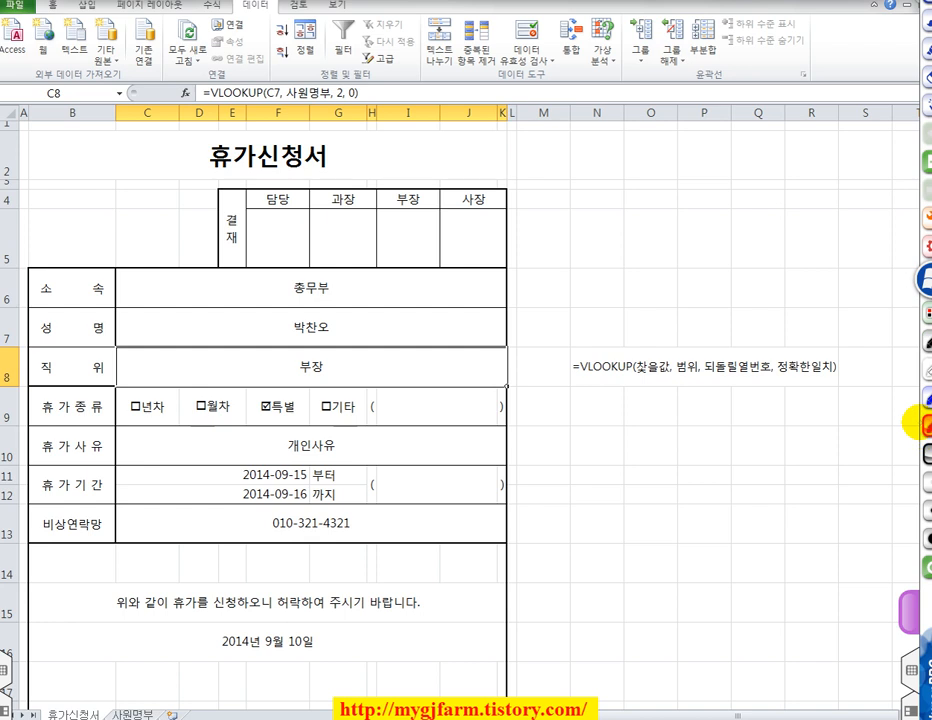
Annotate the department cell with 유효성 검사 in red pen, and mark the data validation command and the cell's list arrow.
{"action": "left_click", "coordinate": [921, 424]}
{"action": "mouse_move", "coordinate": [321, 299]}
{"action": "left_mouse_down"}
{"action": "mouse_move", "coordinate": [292, 294]}
{"action": "mouse_move", "coordinate": [325, 281]}
{"action": "mouse_move", "coordinate": [357, 285]}
{"action": "mouse_move", "coordinate": [359, 268]}
{"action": "mouse_move", "coordinate": [392, 246]}
{"action": "mouse_move", "coordinate": [418, 249]}
{"action": "left_mouse_up"}
{"action": "left_click_drag", "start_coordinate": [264, 17], "coordinate": [262, 10]}
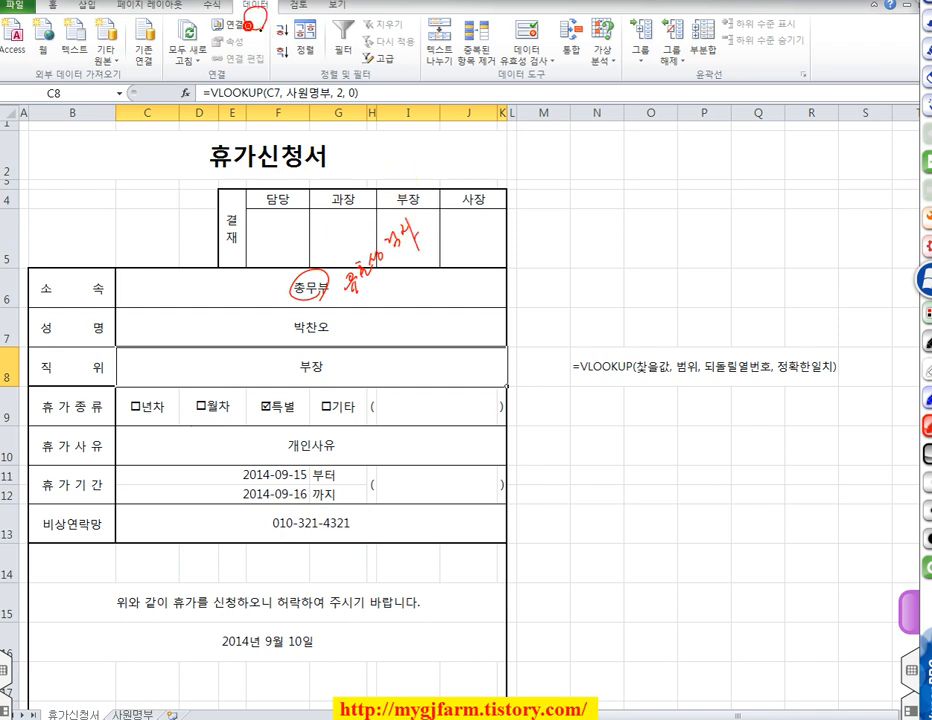
{"action": "left_click_drag", "start_coordinate": [548, 60], "coordinate": [540, 36]}
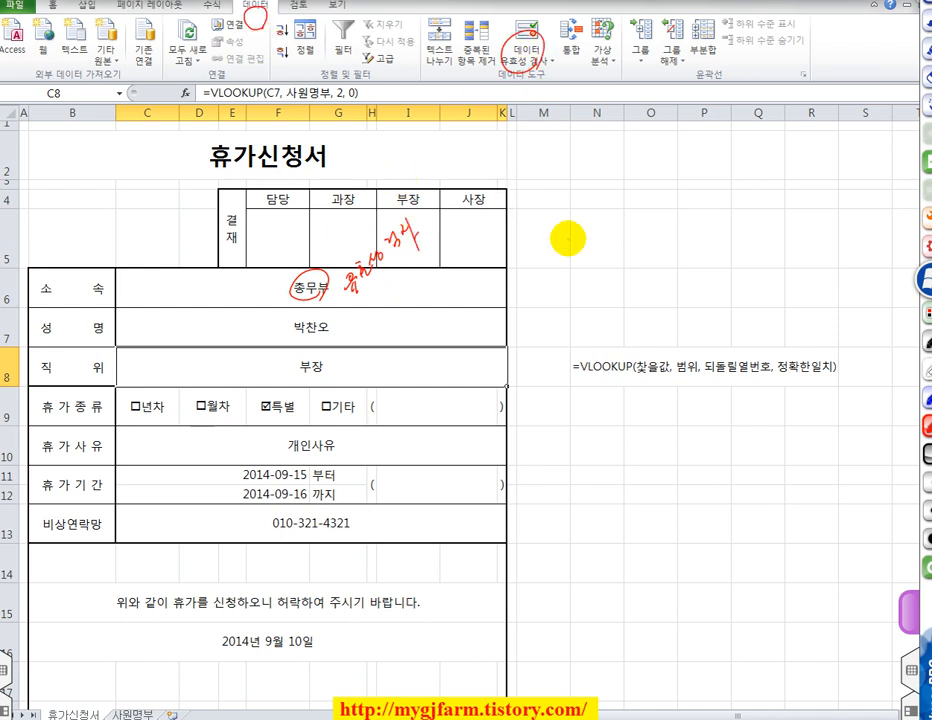
{"action": "left_click_drag", "start_coordinate": [507, 295], "coordinate": [511, 309]}
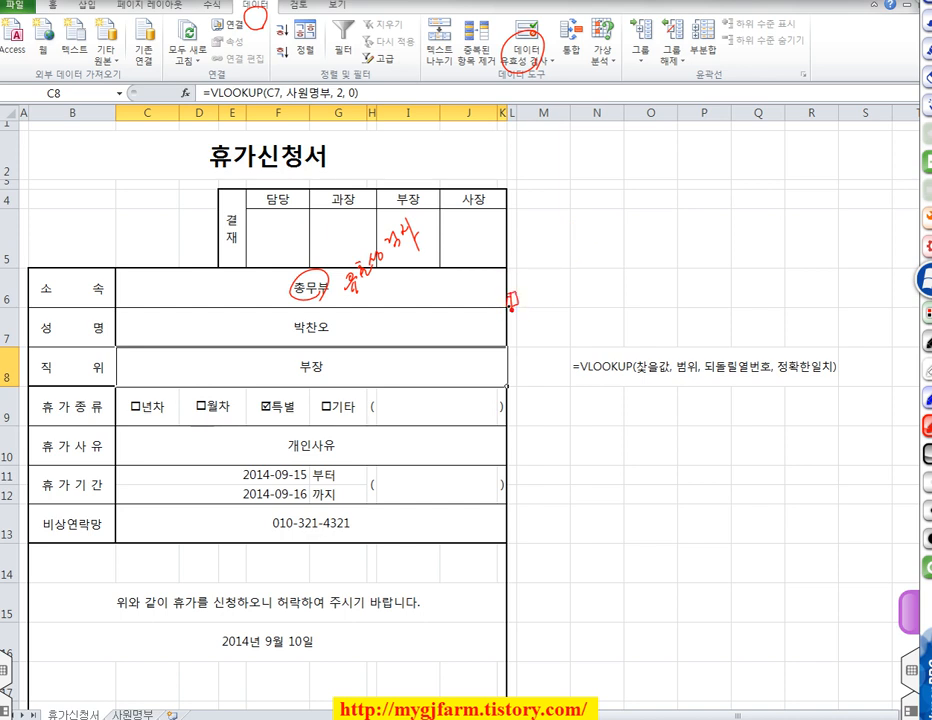
Underline the employee name in C7 and annotate it with the handwritten formula =indirect(C6).
{"action": "left_click_drag", "start_coordinate": [297, 336], "coordinate": [328, 345]}
{"action": "left_click_drag", "start_coordinate": [354, 337], "coordinate": [352, 342]}
{"action": "mouse_move", "coordinate": [411, 287]}
{"action": "left_mouse_down"}
{"action": "mouse_move", "coordinate": [417, 296]}
{"action": "mouse_move", "coordinate": [441, 264]}
{"action": "left_mouse_up"}
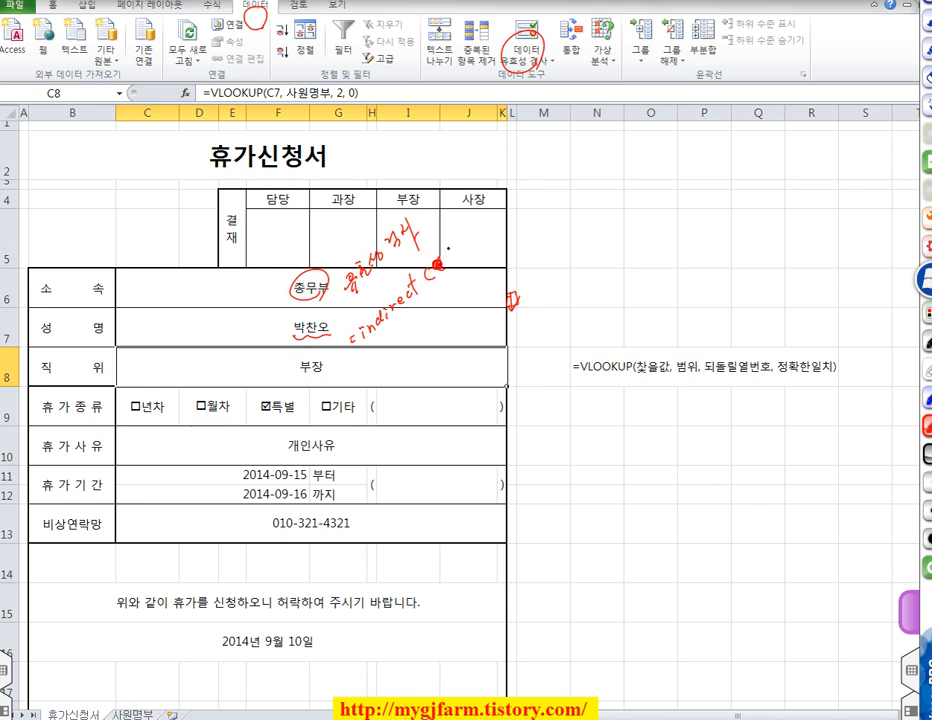
{"action": "left_click_drag", "start_coordinate": [353, 357], "coordinate": [490, 242]}
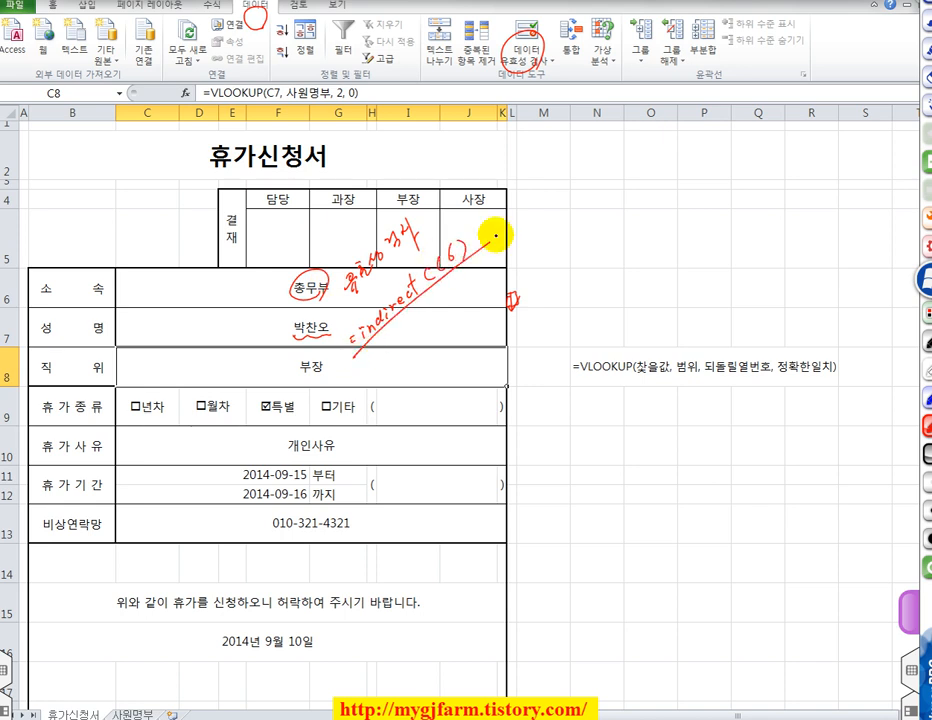
Mark the link from the name to the position cell, underline the VLOOKUP syntax note in N8, and clear all pen marks.
{"action": "left_click_drag", "start_coordinate": [310, 356], "coordinate": [309, 380]}
{"action": "left_click_drag", "start_coordinate": [283, 324], "coordinate": [266, 368]}
{"action": "left_click_drag", "start_coordinate": [574, 373], "coordinate": [830, 370]}
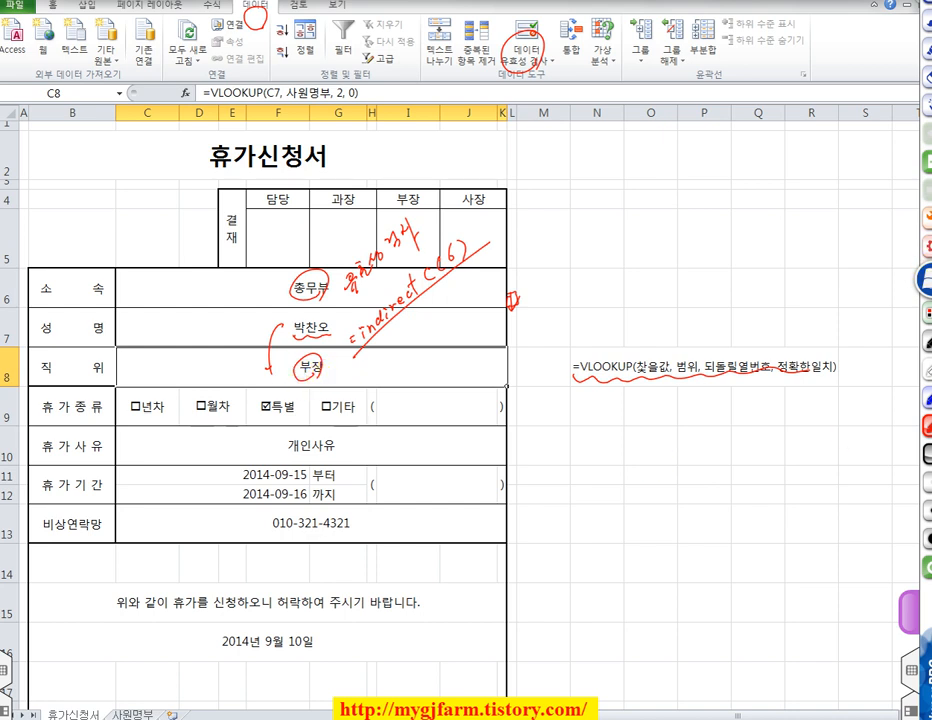
{"action": "left_click", "coordinate": [927, 280]}
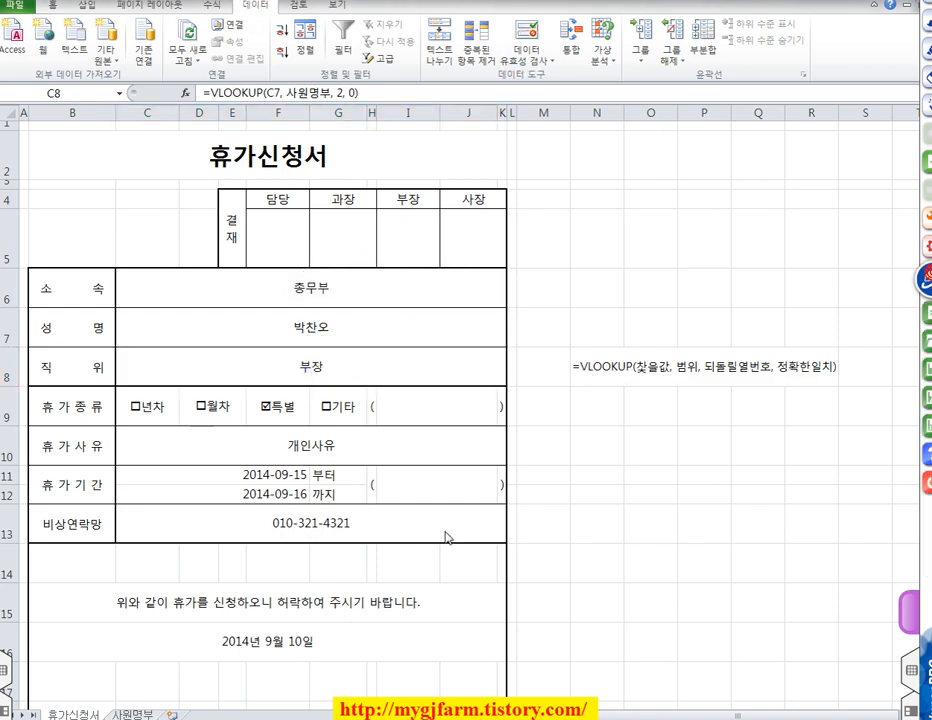
Format the leave start and end dates in C11:C12 with the long date format (자세한 날짜).
{"action": "left_click", "coordinate": [287, 475]}
{"action": "left_click_drag", "start_coordinate": [287, 475], "coordinate": [284, 495]}
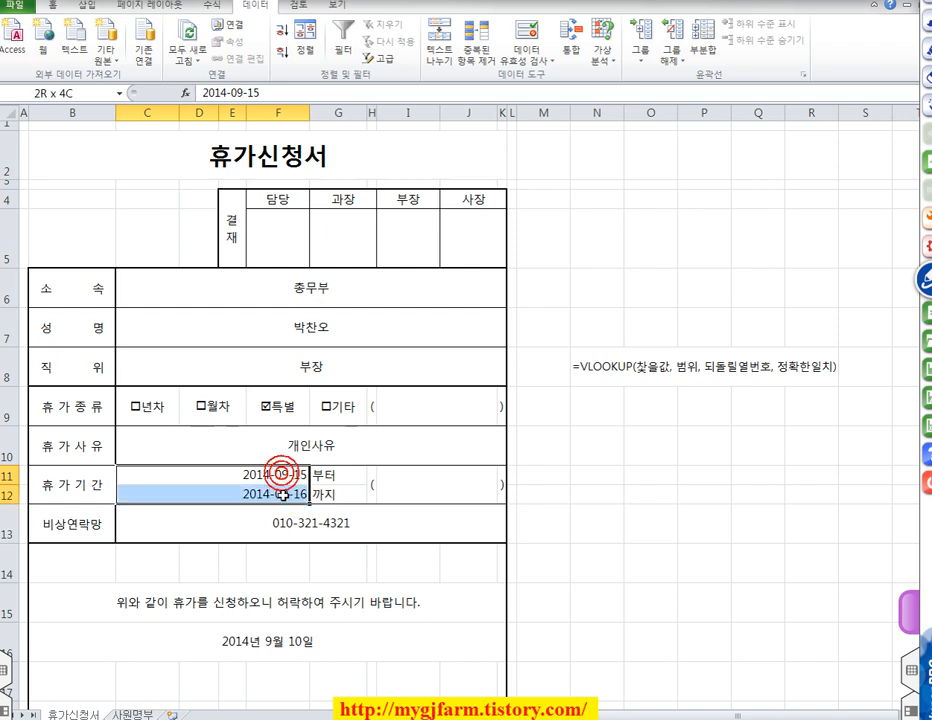
{"action": "left_click", "coordinate": [57, 10]}
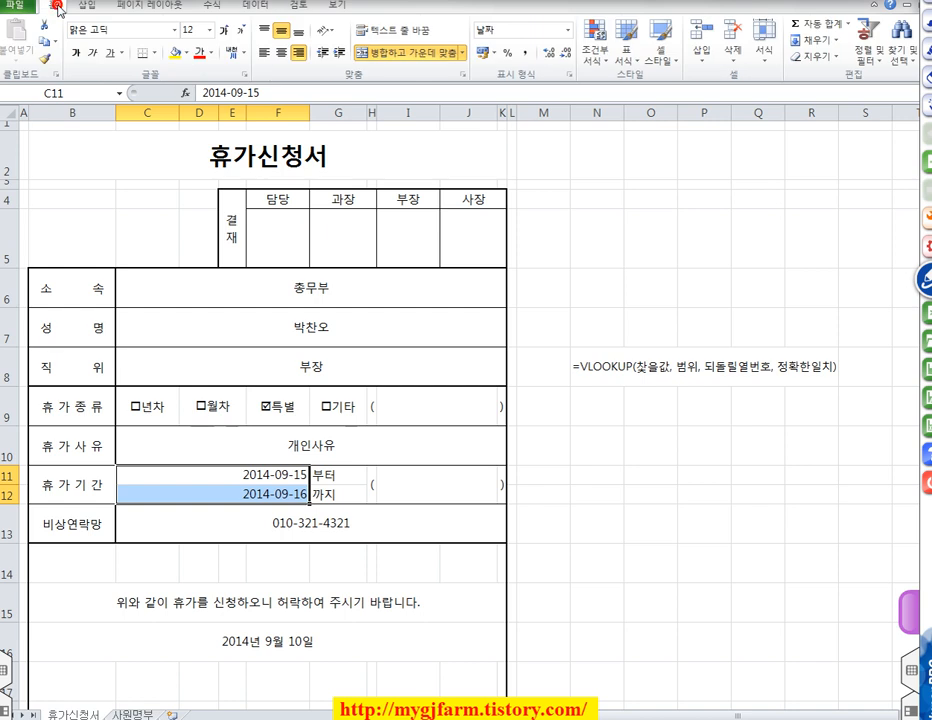
{"action": "left_click", "coordinate": [565, 35]}
{"action": "left_click", "coordinate": [566, 34]}
{"action": "left_click", "coordinate": [567, 34]}
{"action": "left_click", "coordinate": [566, 34]}
{"action": "left_click", "coordinate": [566, 34]}
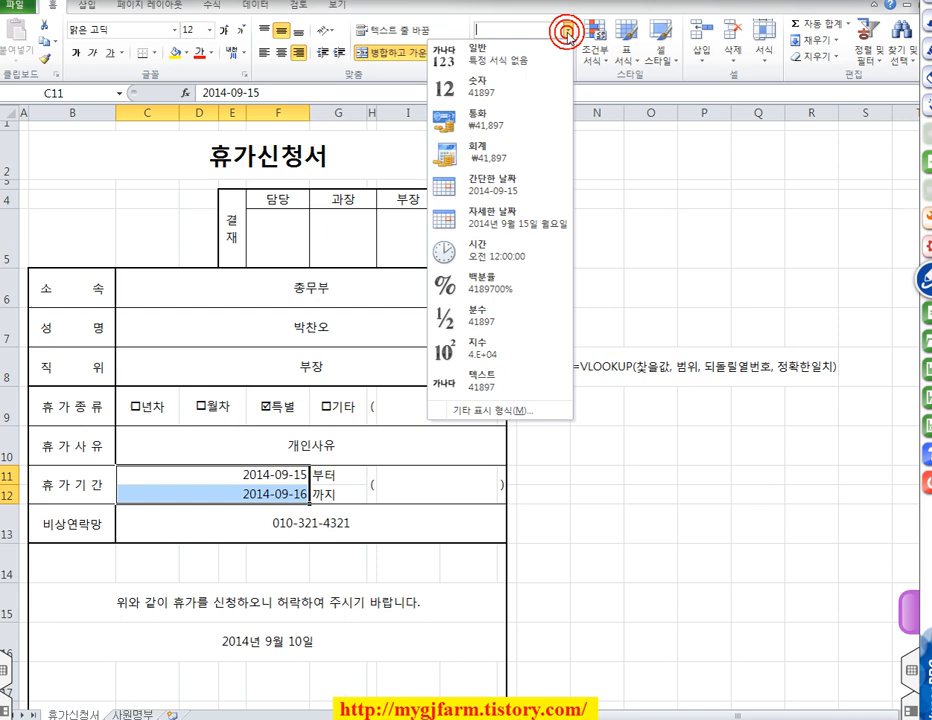
{"action": "left_click", "coordinate": [507, 226]}
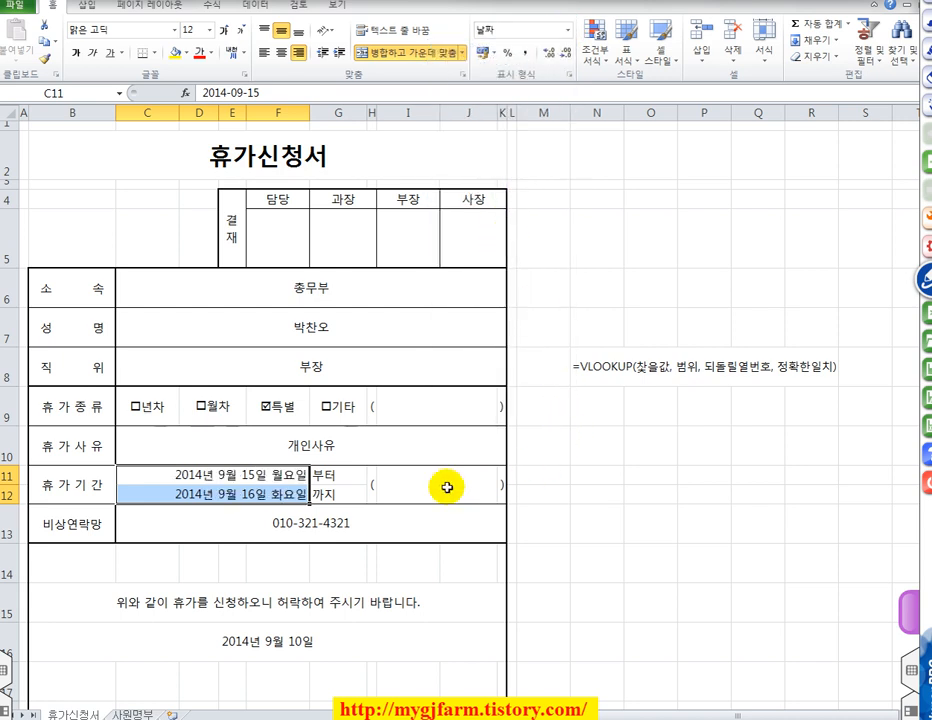
Calculate the number of leave days in I11 with the formula =C12-C11+1.
{"action": "left_click", "coordinate": [248, 478]}
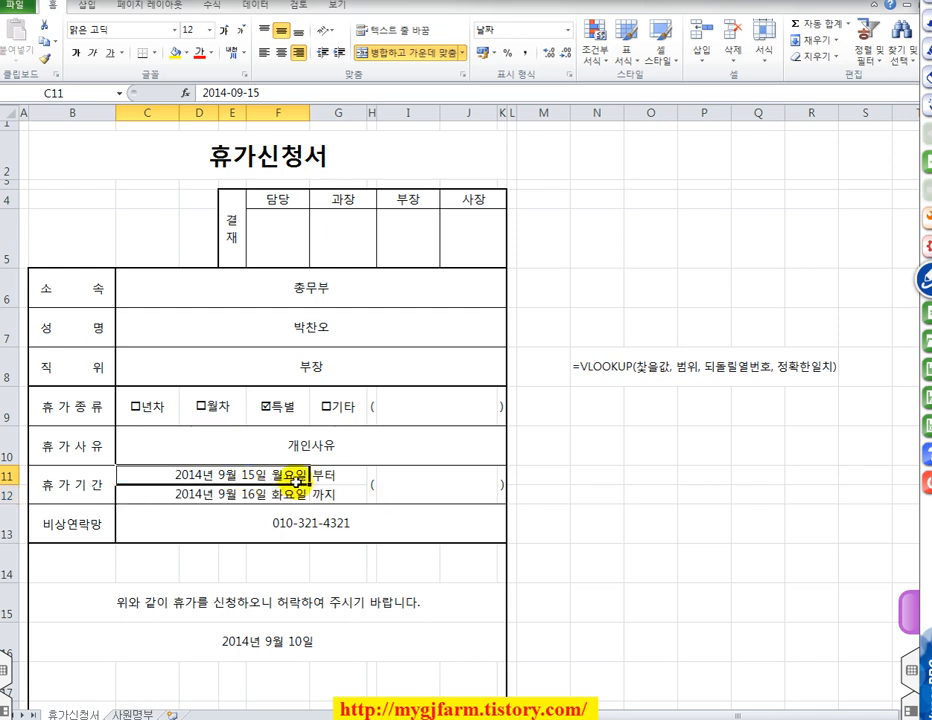
{"action": "left_click", "coordinate": [290, 497]}
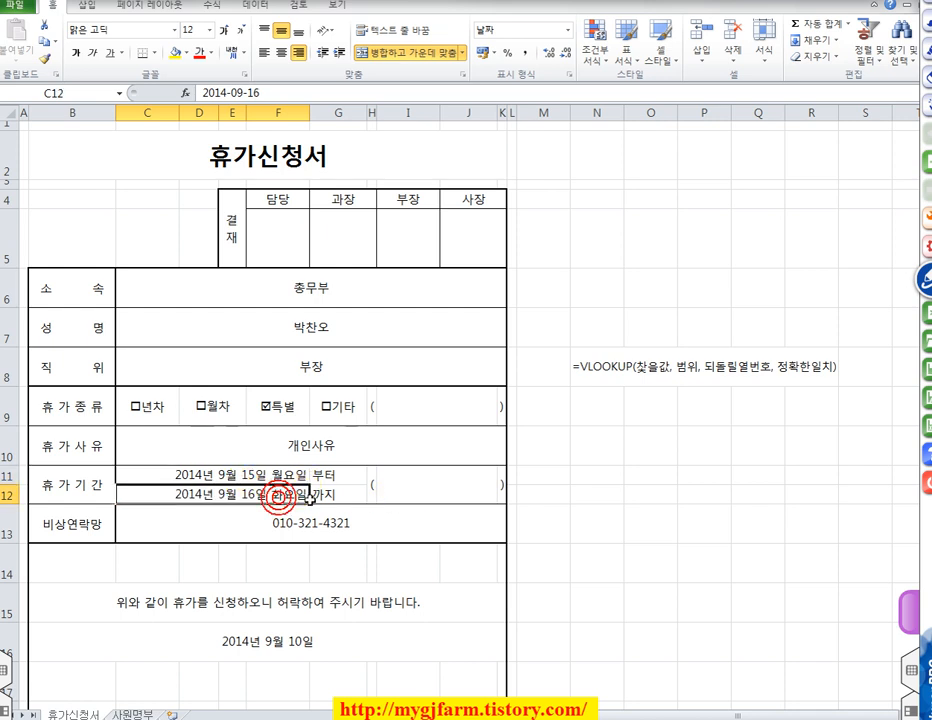
{"action": "left_click", "coordinate": [398, 491]}
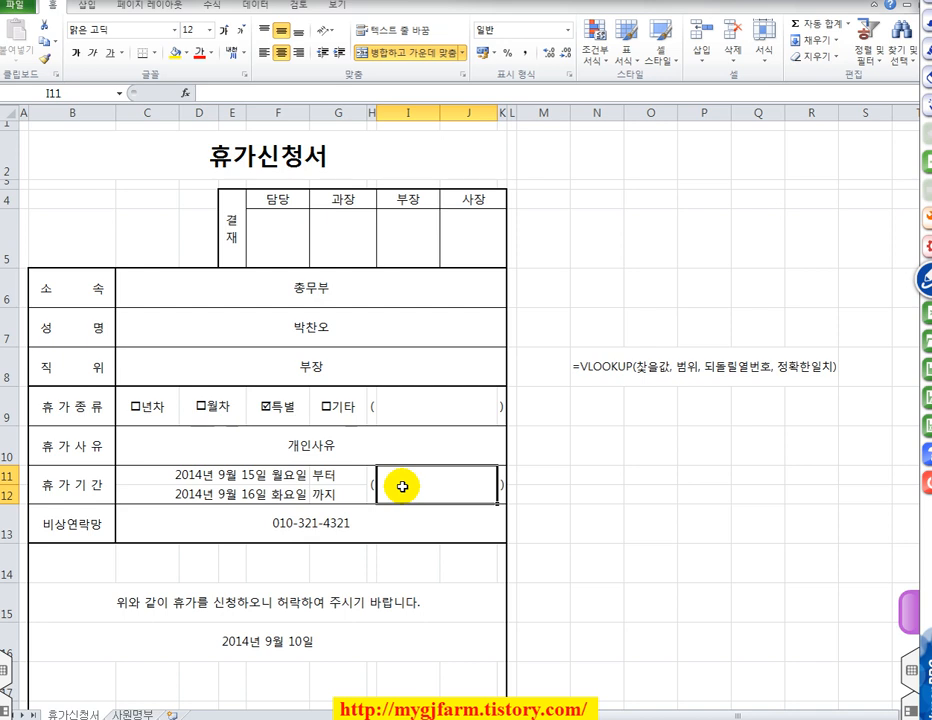
{"action": "type", "text": "="}
{"action": "left_click", "coordinate": [270, 492]}
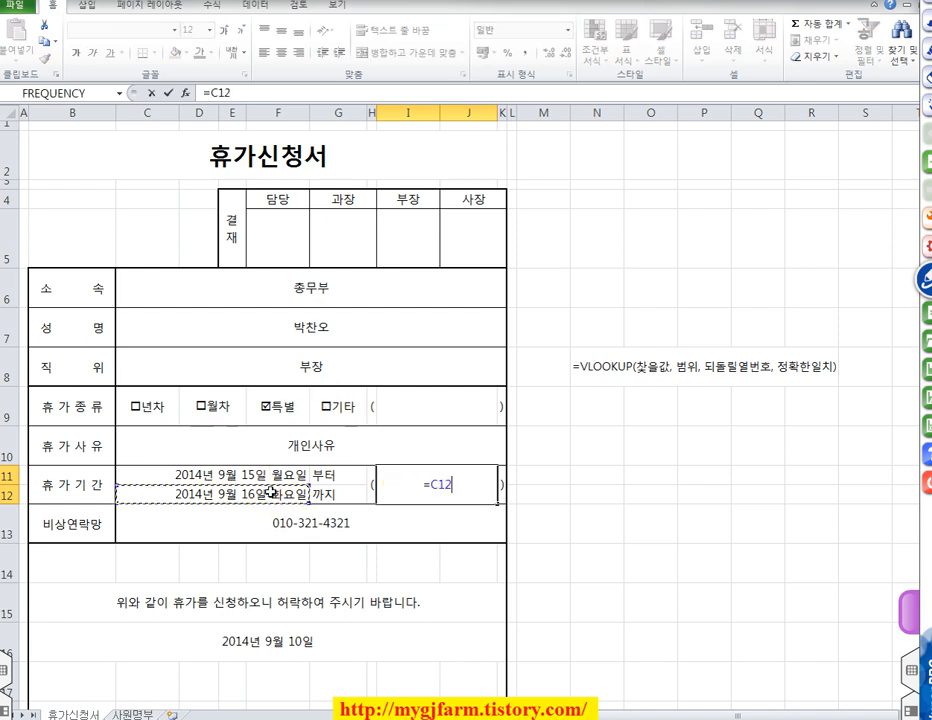
{"action": "type", "text": "-"}
{"action": "left_click", "coordinate": [276, 476]}
{"action": "type", "text": "+"}
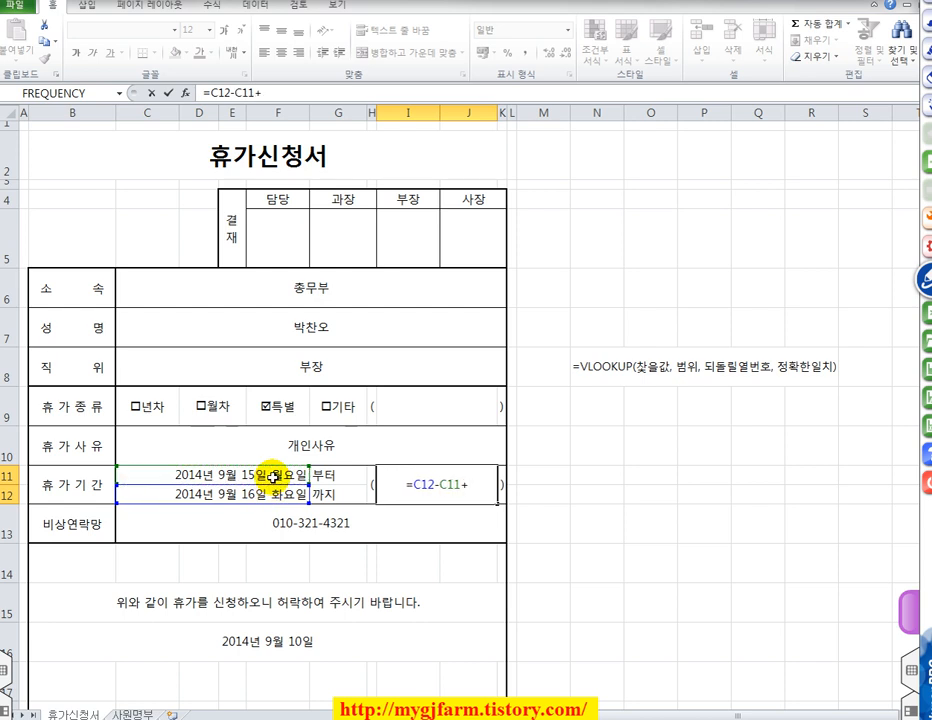
{"action": "type", "text": "1"}
{"action": "key", "text": "Return"}
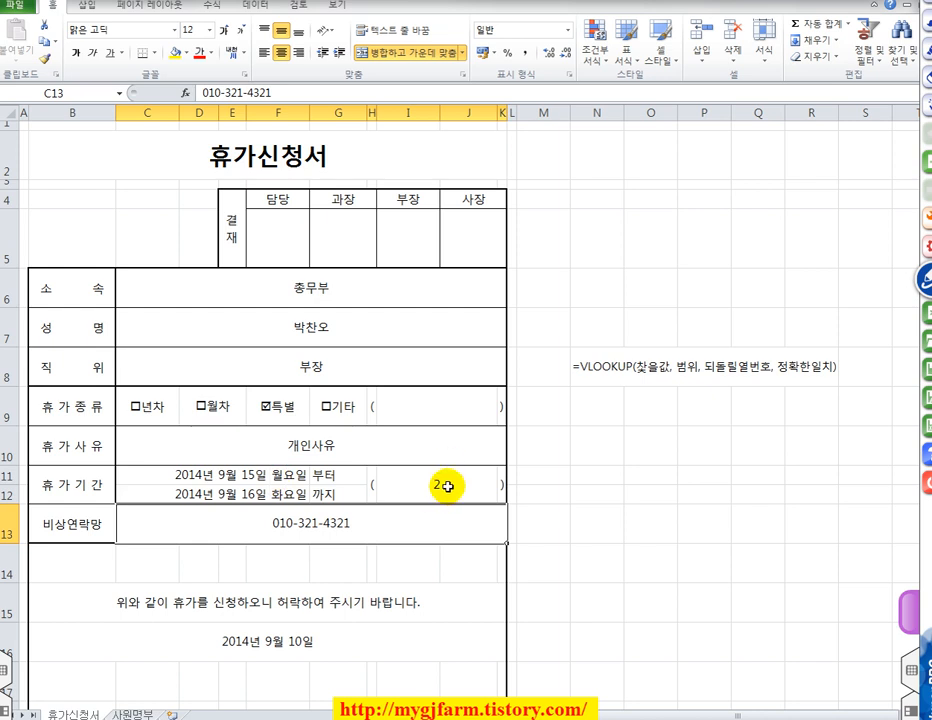
Apply the custom number format G/표준일간 to the leave-days result in I11.
{"action": "left_click", "coordinate": [445, 486]}
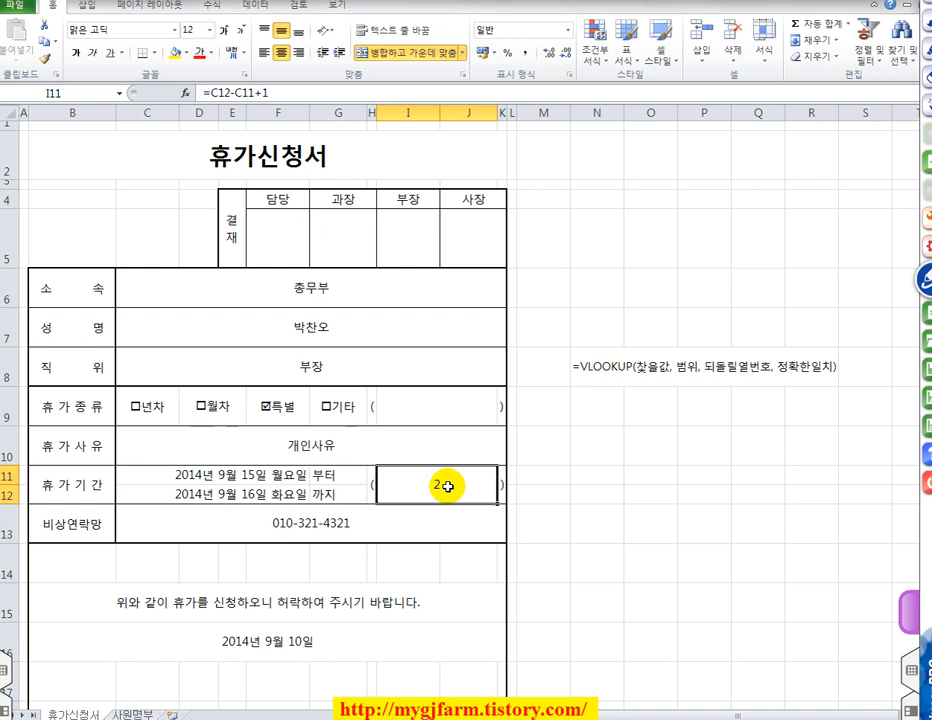
{"action": "right_click", "coordinate": [447, 486]}
{"action": "left_click", "coordinate": [397, 411]}
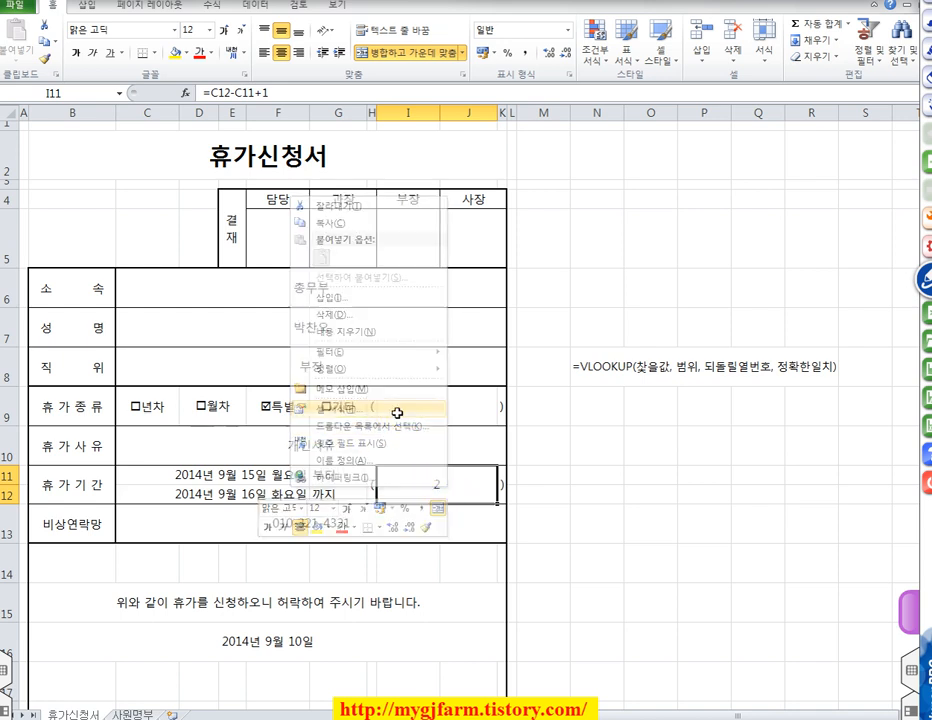
{"action": "left_click", "coordinate": [226, 403]}
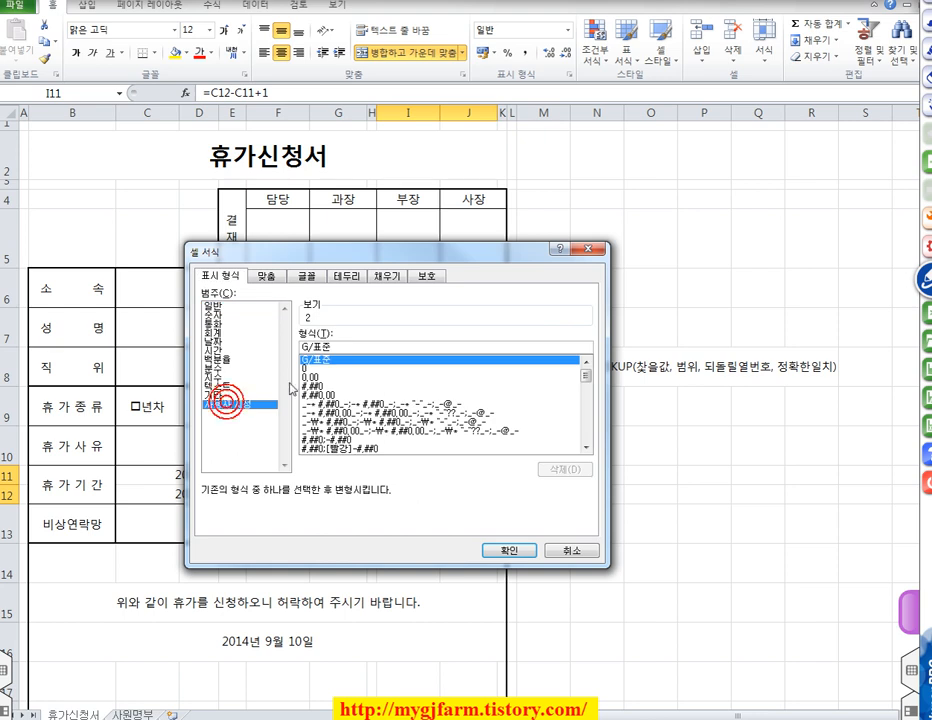
{"action": "left_click", "coordinate": [353, 349]}
{"action": "type", "text": "ㅇ"}
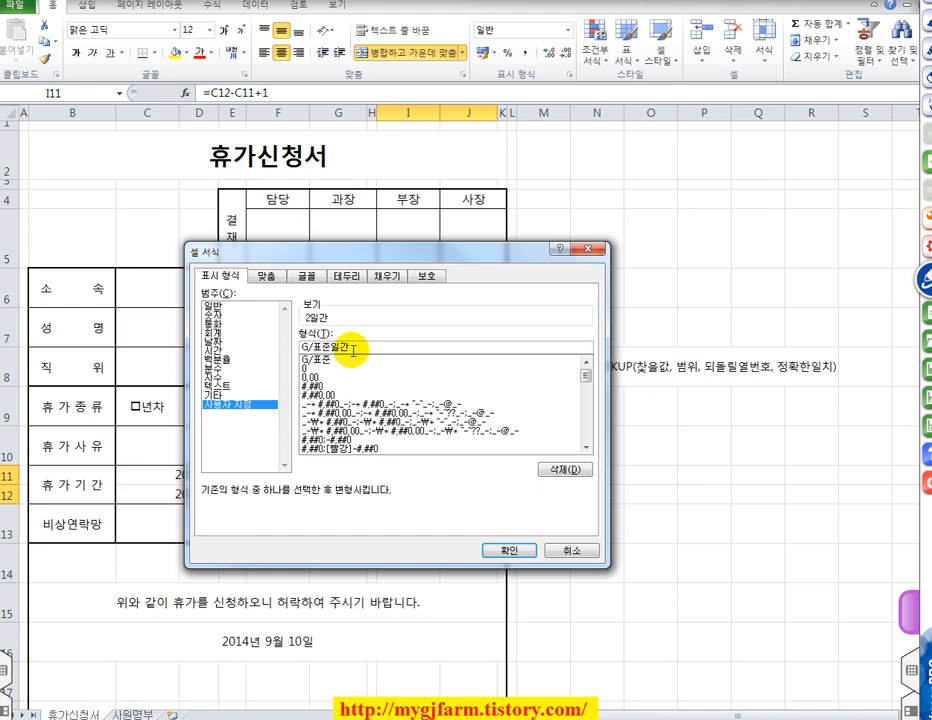
{"action": "type", "text": "간"}
{"action": "left_click", "coordinate": [505, 550]}
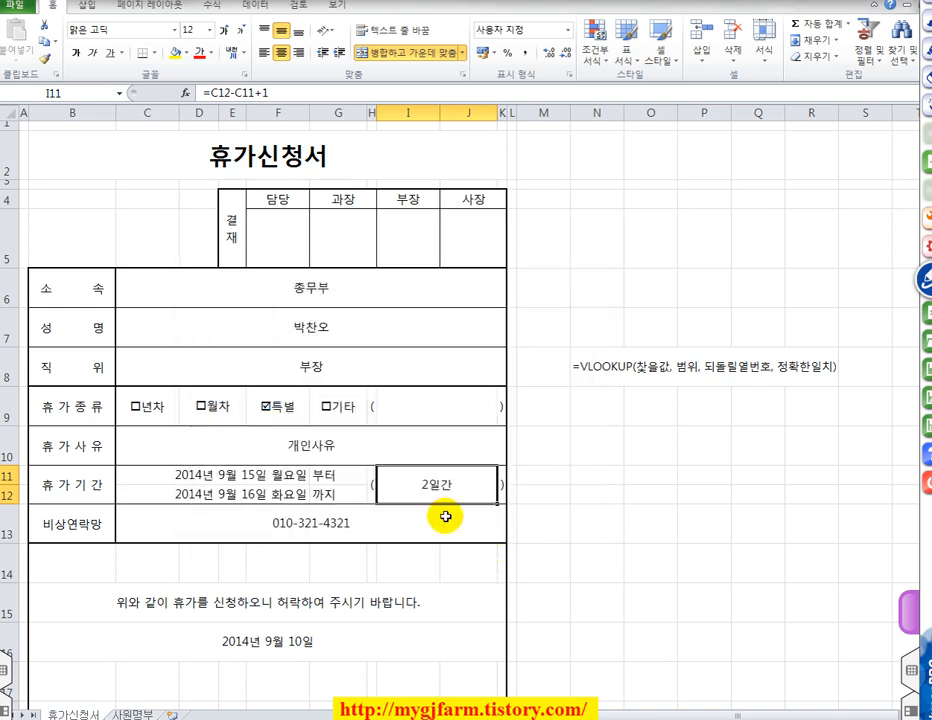
Box the applicant cell I18 and the name in C7, link them with an arrow, and clear the pen marks.
{"action": "scroll", "coordinate": [437, 481], "scroll_direction": "down", "scroll_amount": 2}
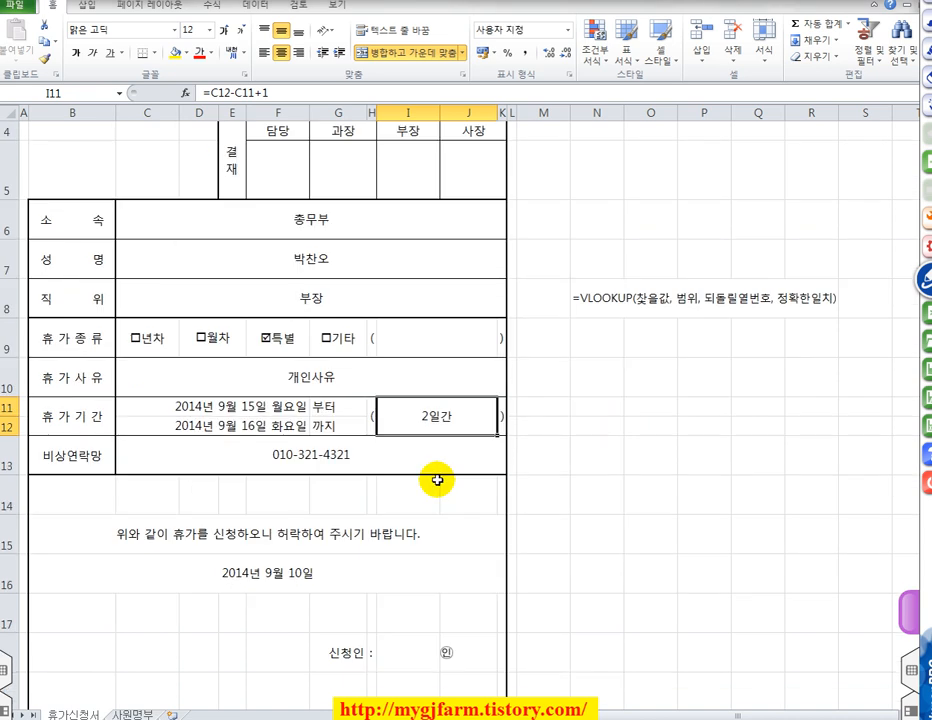
{"action": "left_click", "coordinate": [401, 537]}
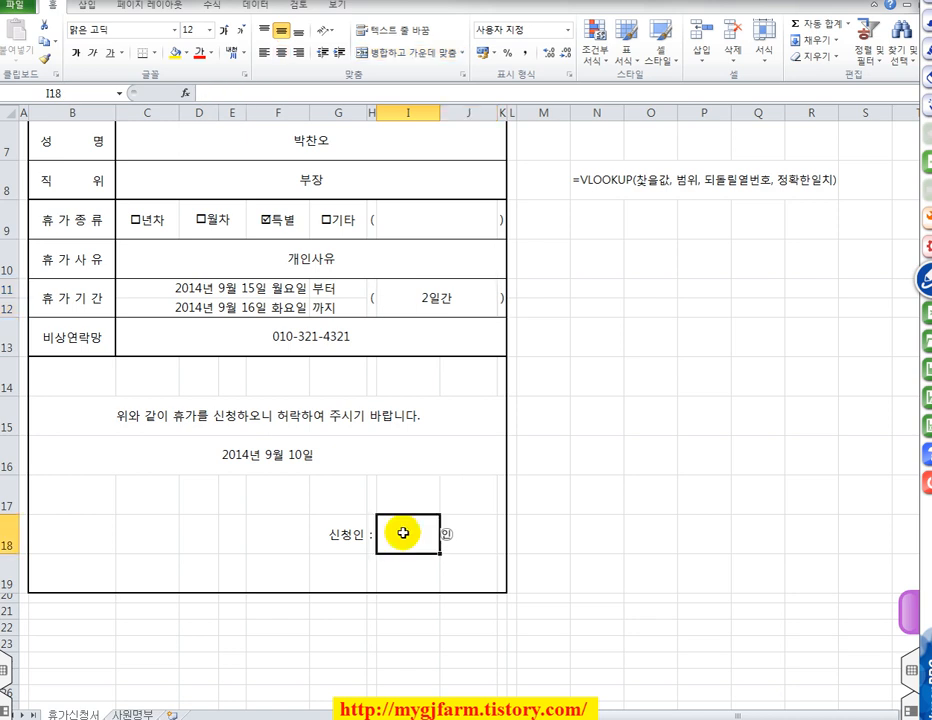
{"action": "scroll", "coordinate": [402, 535], "scroll_direction": "up", "scroll_amount": 1}
{"action": "key", "text": "ctrl+shift+d"}
{"action": "mouse_move", "coordinate": [385, 636]}
{"action": "left_mouse_down"}
{"action": "mouse_move", "coordinate": [437, 667]}
{"action": "mouse_move", "coordinate": [381, 416]}
{"action": "mouse_move", "coordinate": [329, 268]}
{"action": "left_mouse_up"}
{"action": "left_click_drag", "start_coordinate": [276, 245], "coordinate": [351, 273]}
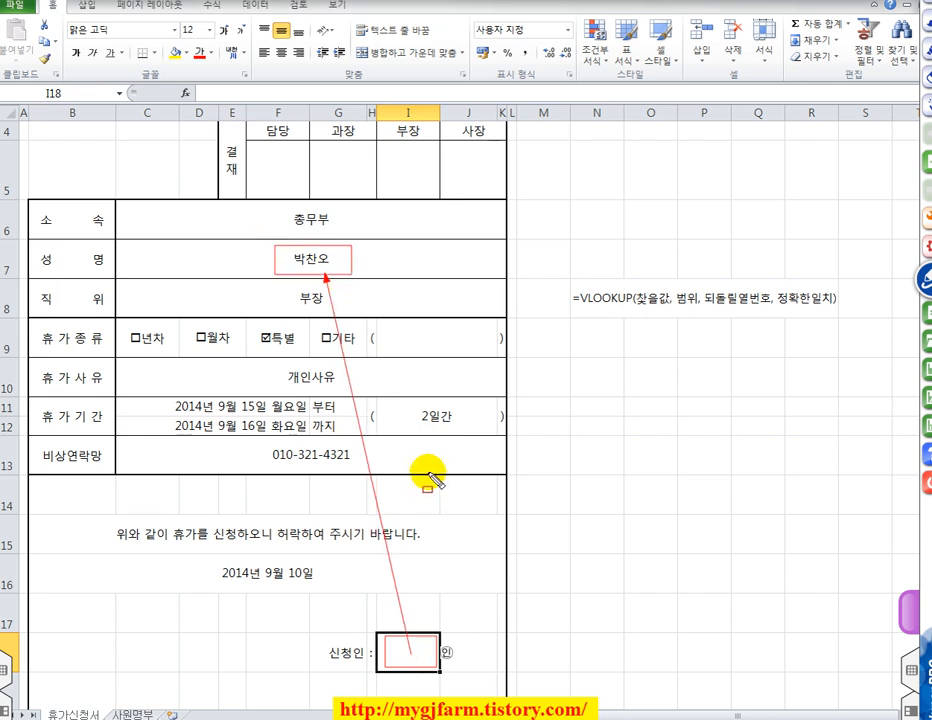
{"action": "key", "text": "Escape"}
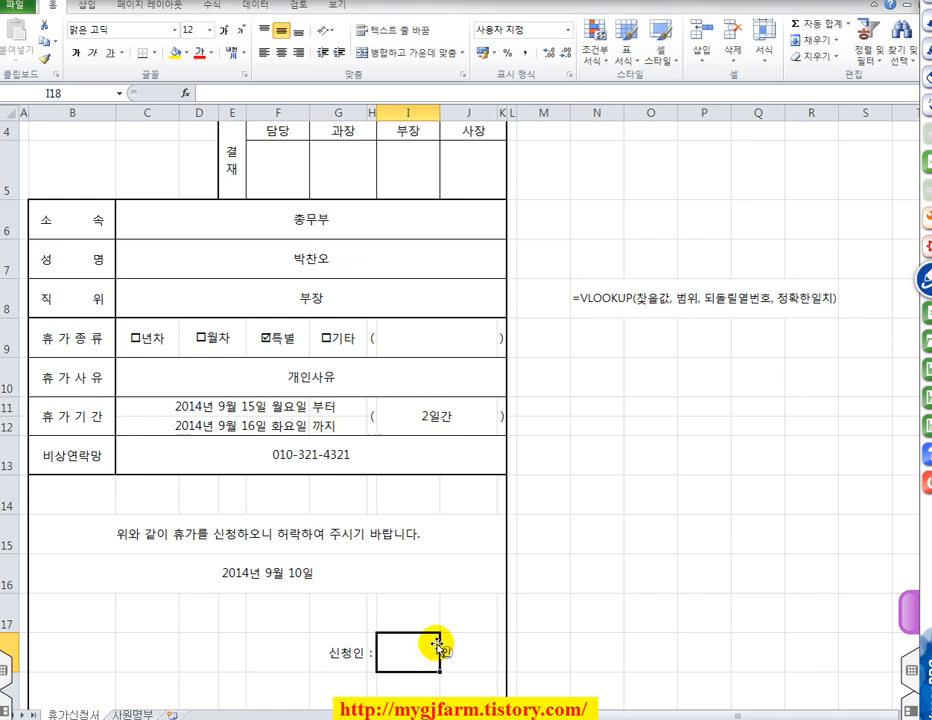
Fill the applicant cell I18 from the employee name with the formula =C7.
{"action": "type", "text": "="}
{"action": "left_click", "coordinate": [336, 263]}
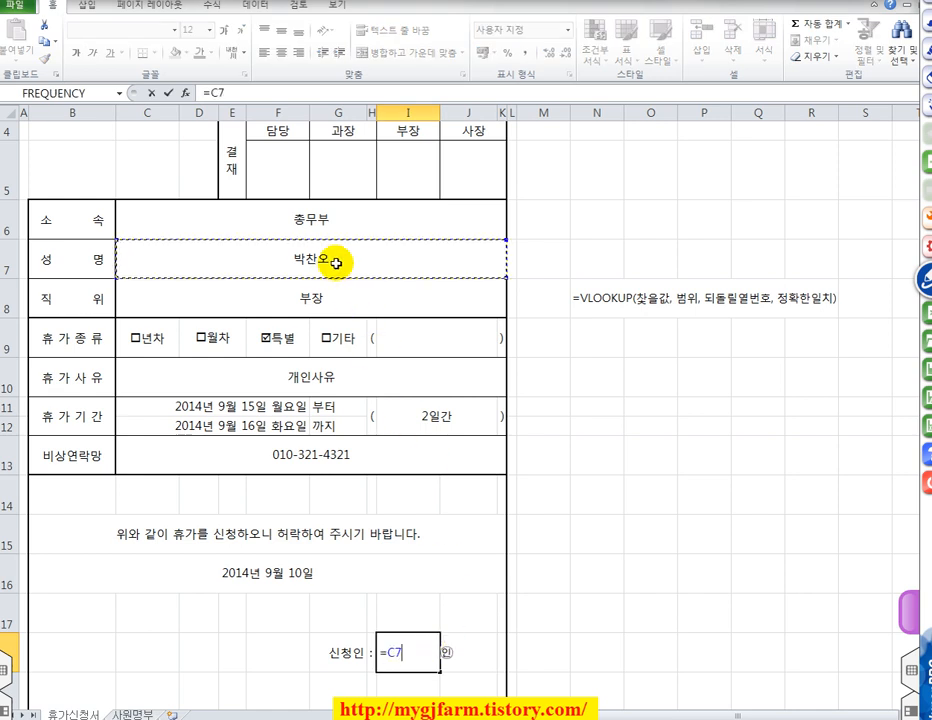
{"action": "key", "text": "Return"}
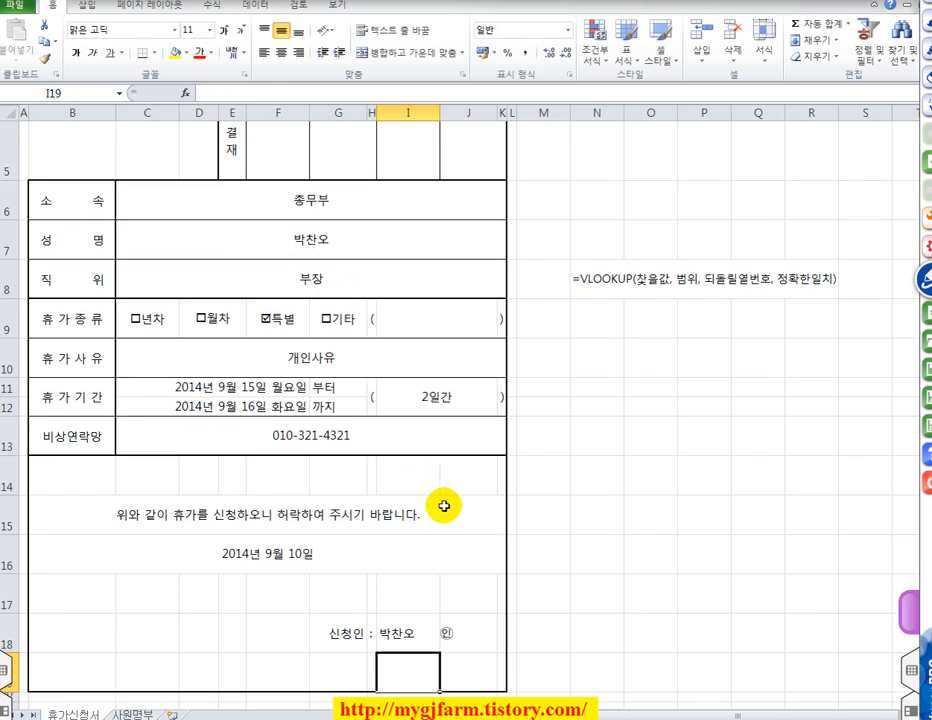
{"action": "scroll", "coordinate": [444, 506], "scroll_direction": "up", "scroll_amount": 1}
{"action": "scroll", "coordinate": [441, 502], "scroll_direction": "up", "scroll_amount": 1}
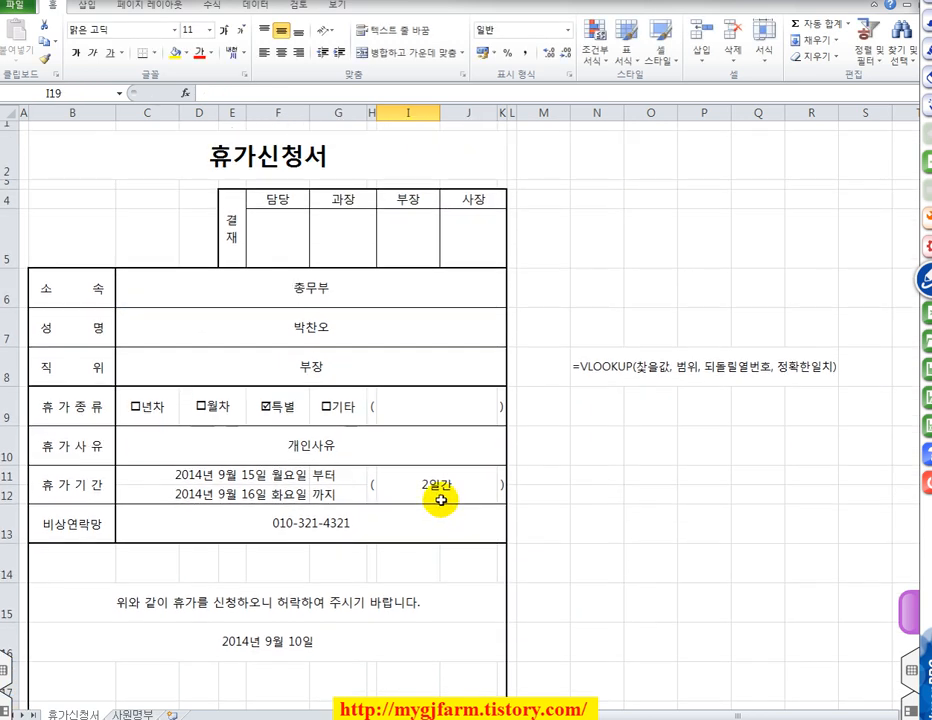